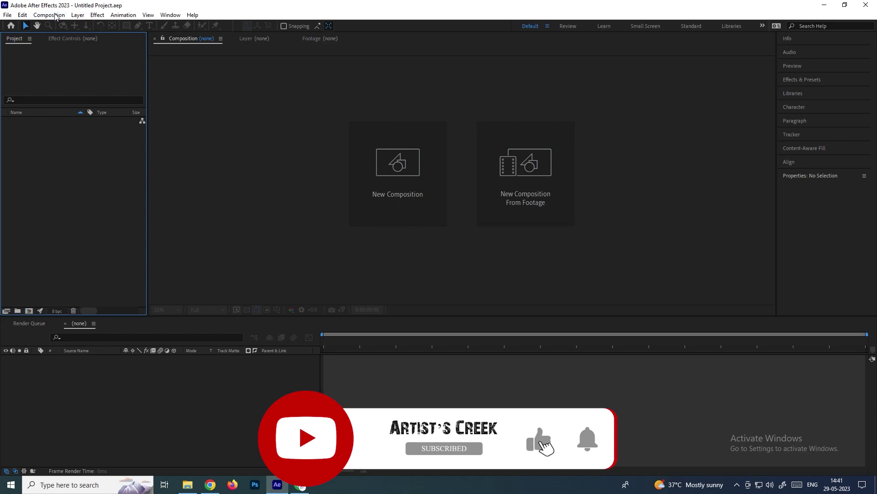
# - Create a composition named Comp 1 at 1920x1080, 29.97 fps, with a duration of 0;00;15;18
pyautogui.click(73, 24)
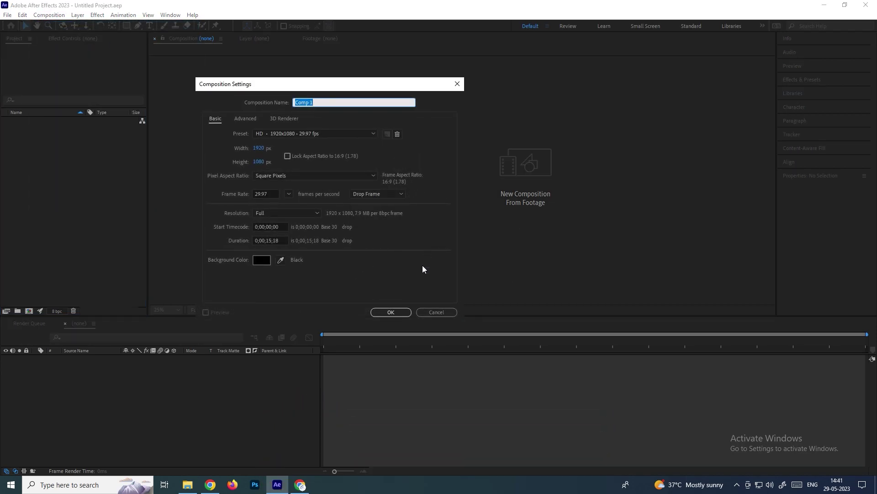
pyautogui.click(394, 313)
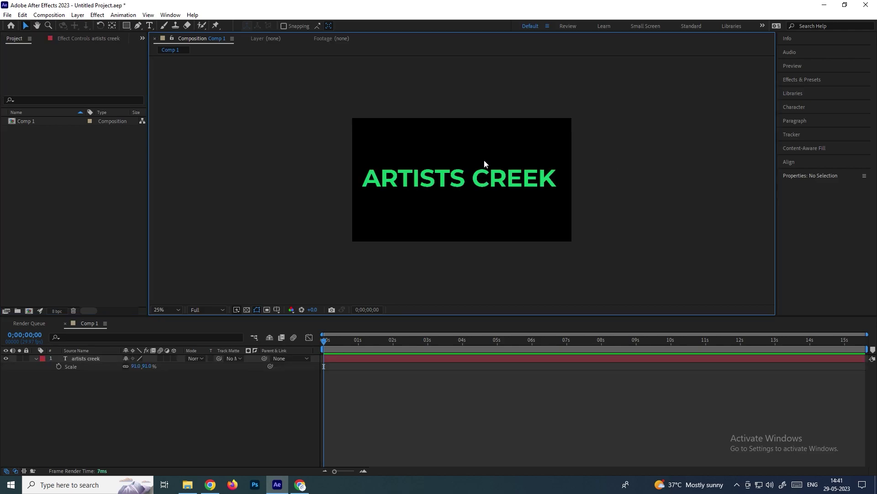
pyautogui.press('.')
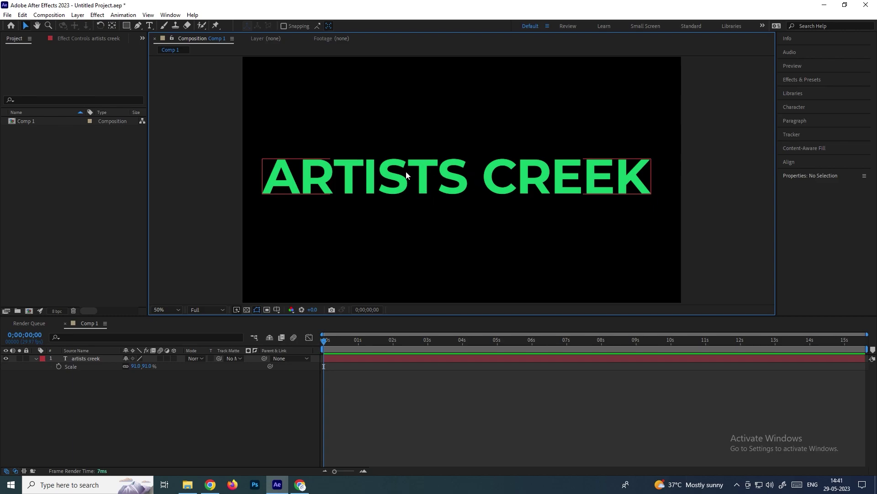
pyautogui.moveTo(469, 179); pyautogui.dragTo(453, 191)
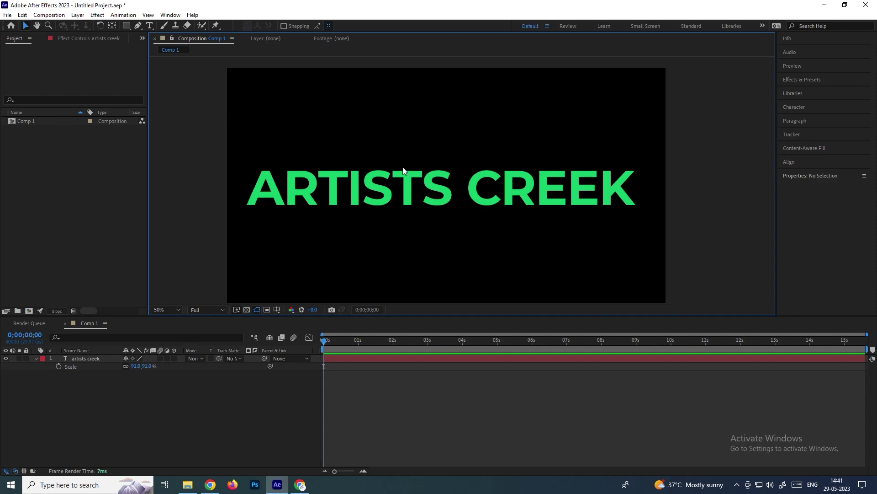
pyautogui.press(',')
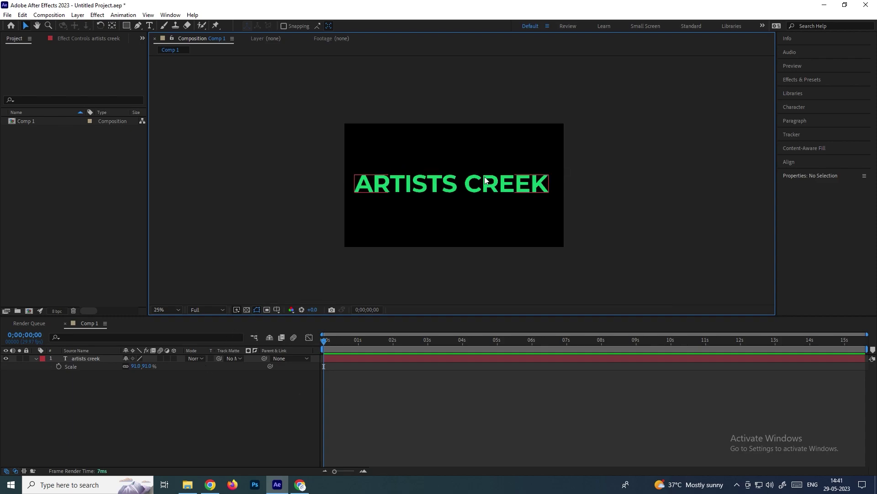
pyautogui.click(99, 15)
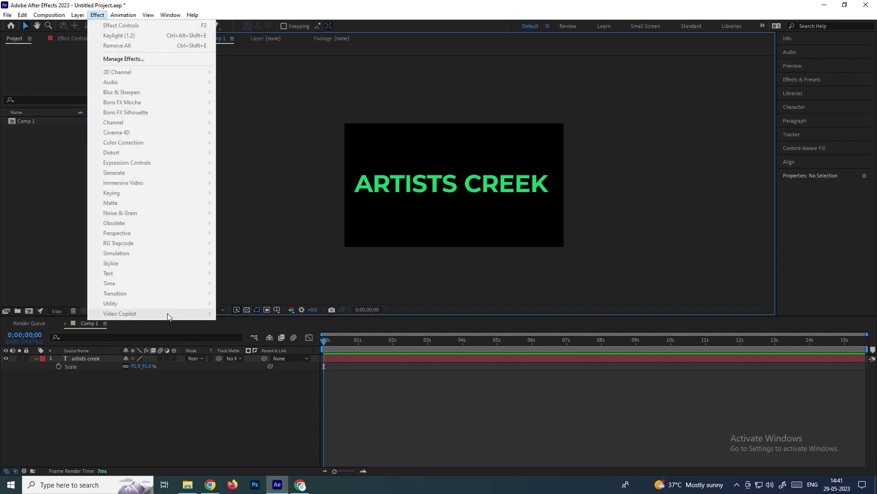
pyautogui.click(160, 408)
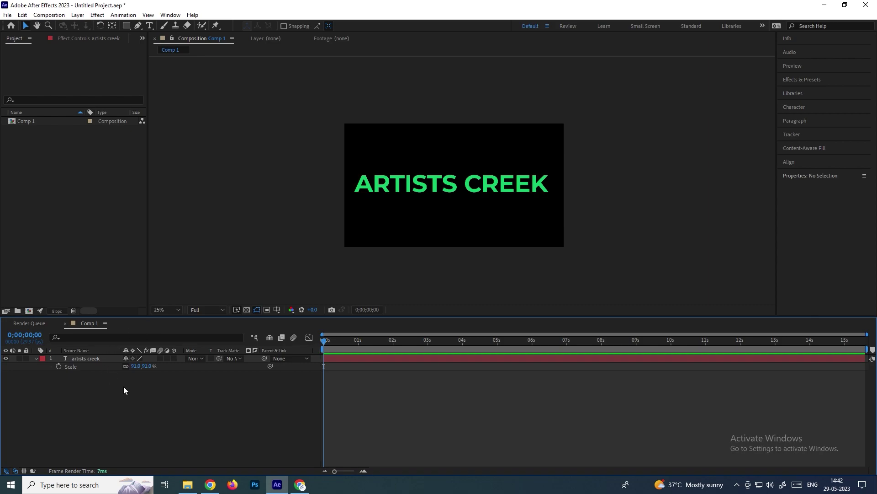
# - Add a black solid layer at 1920x1080 pixels above the "artists creek" text layer
pyautogui.hotkey('ctrl', 'y')
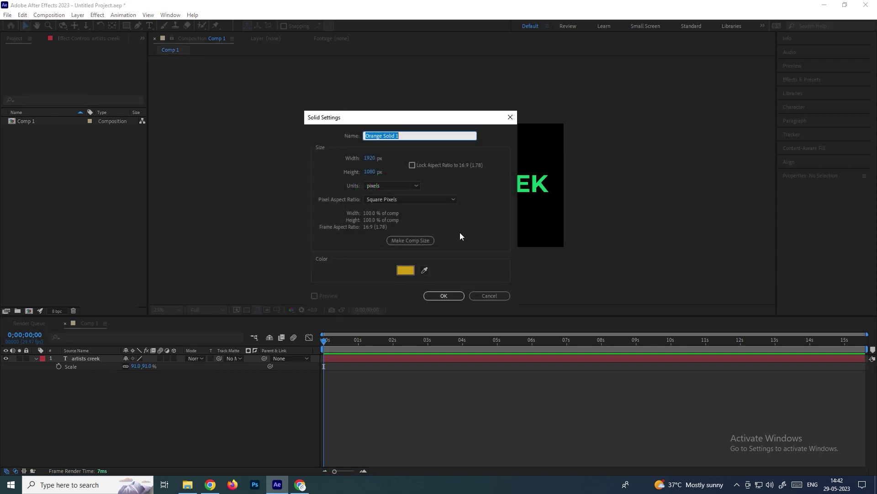
pyautogui.click(411, 272)
pyautogui.moveTo(119, 354); pyautogui.dragTo(108, 372)
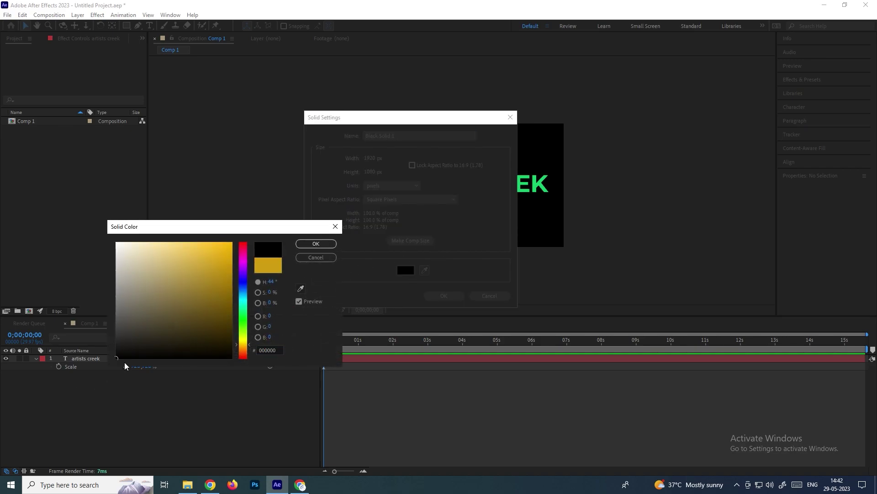
pyautogui.click(306, 245)
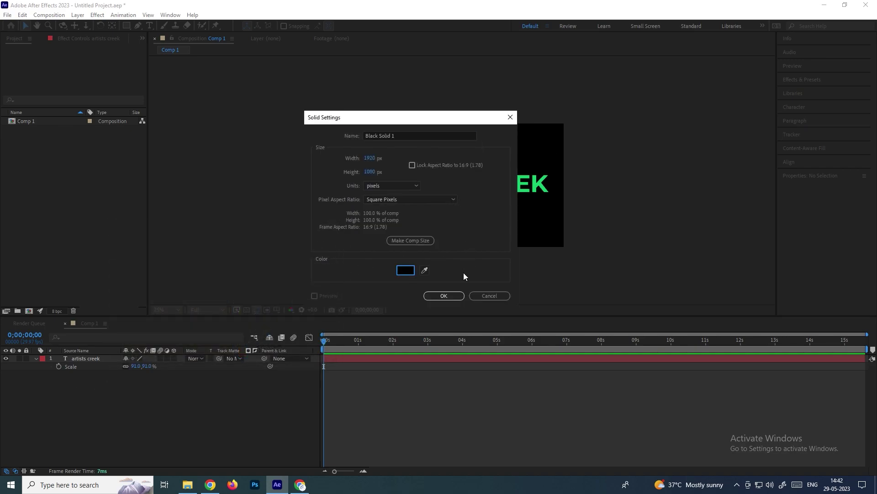
pyautogui.click(442, 297)
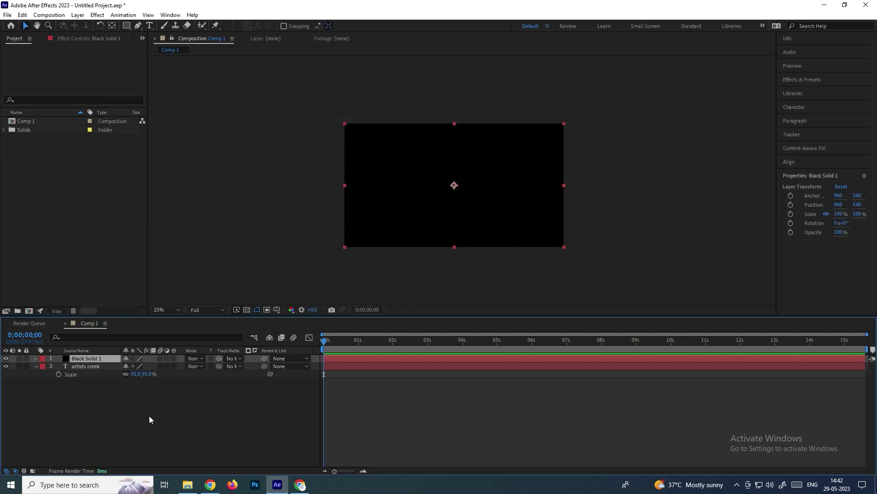
pyautogui.click(161, 405)
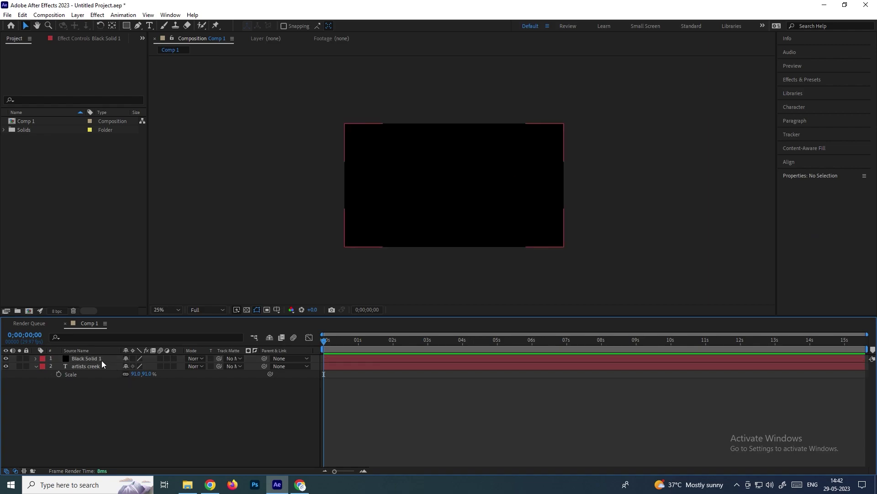
# - Apply the Video Copilot Saber effect to the black solid layer
pyautogui.click(108, 358)
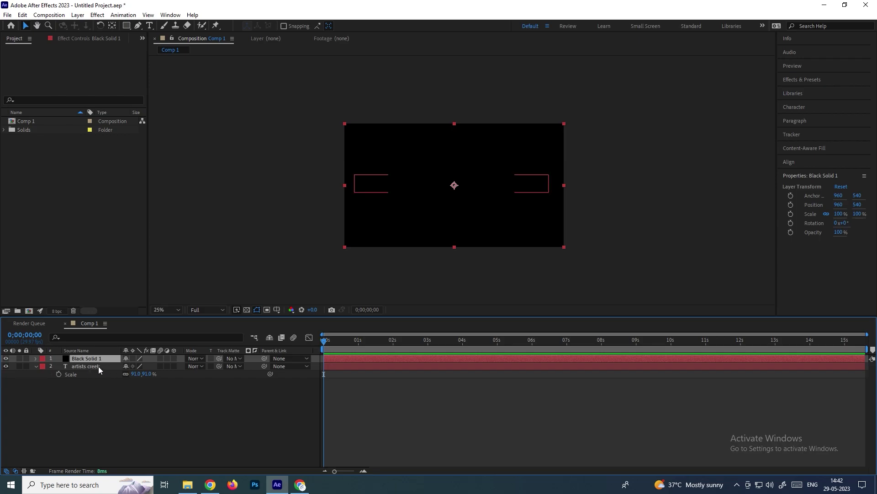
pyautogui.click(105, 391)
pyautogui.click(99, 357)
pyautogui.click(101, 16)
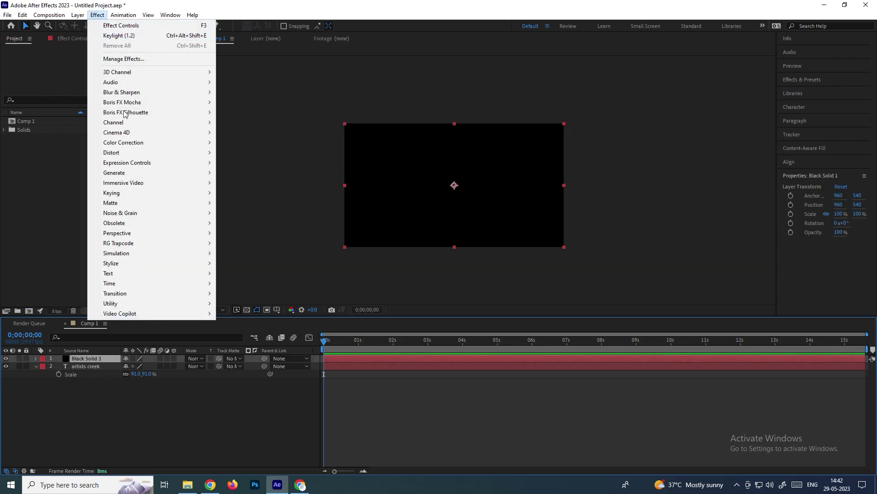
pyautogui.moveTo(164, 314)
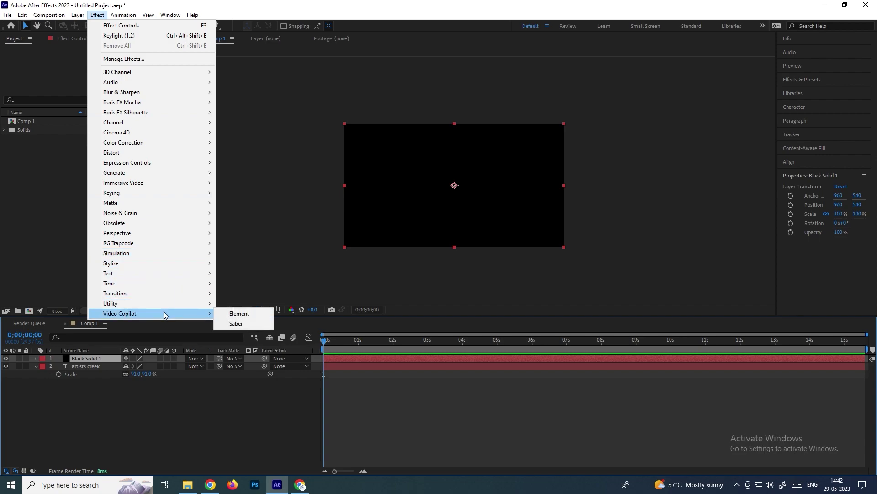
pyautogui.click(258, 324)
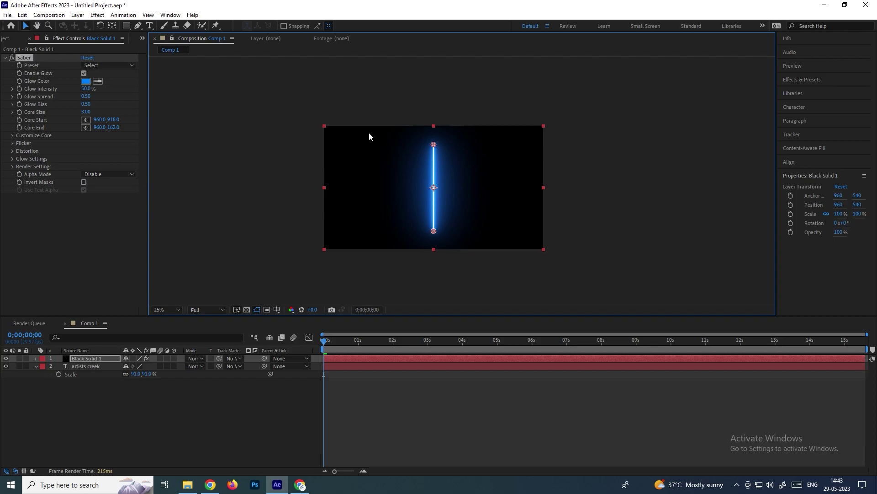
# - Set the Core Type in the Saber effect's Customize Core settings to Text Layer
pyautogui.moveTo(491, 177); pyautogui.dragTo(452, 176)
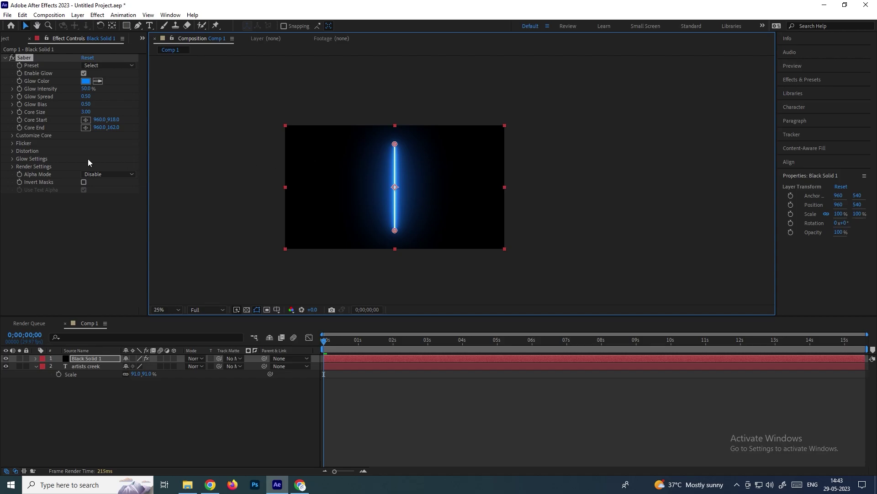
pyautogui.click(11, 136)
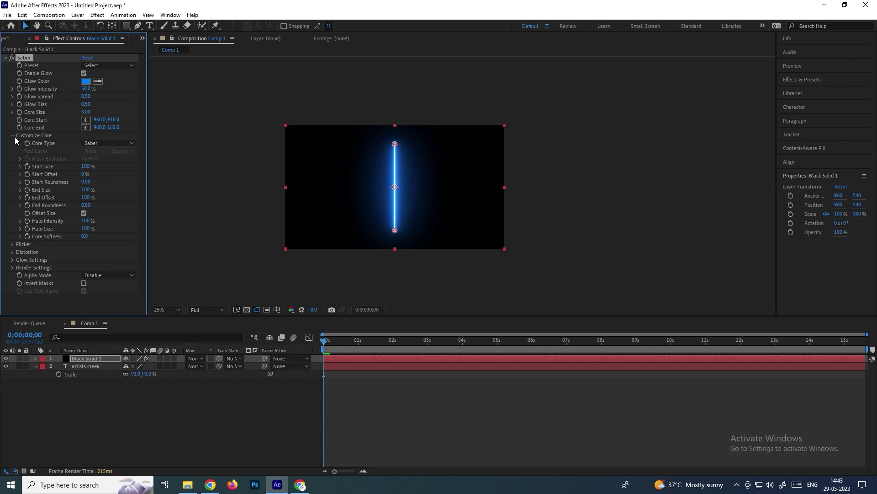
pyautogui.click(12, 136)
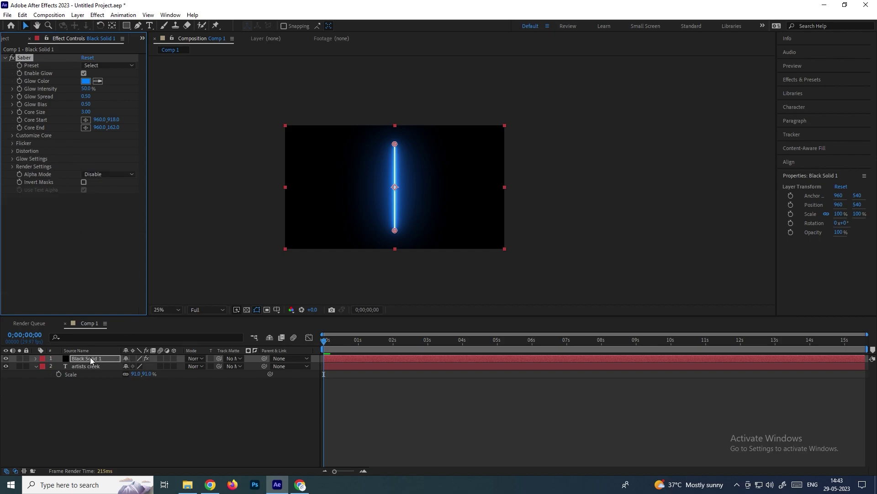
pyautogui.click(76, 358)
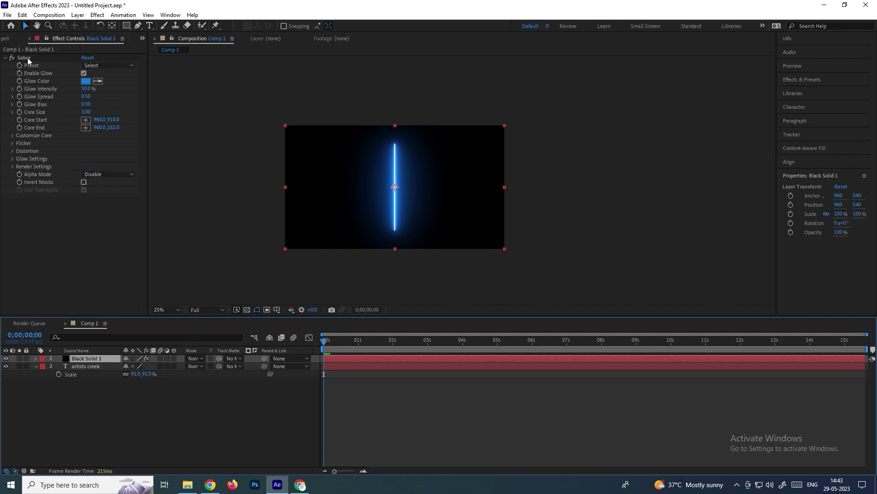
pyautogui.click(11, 136)
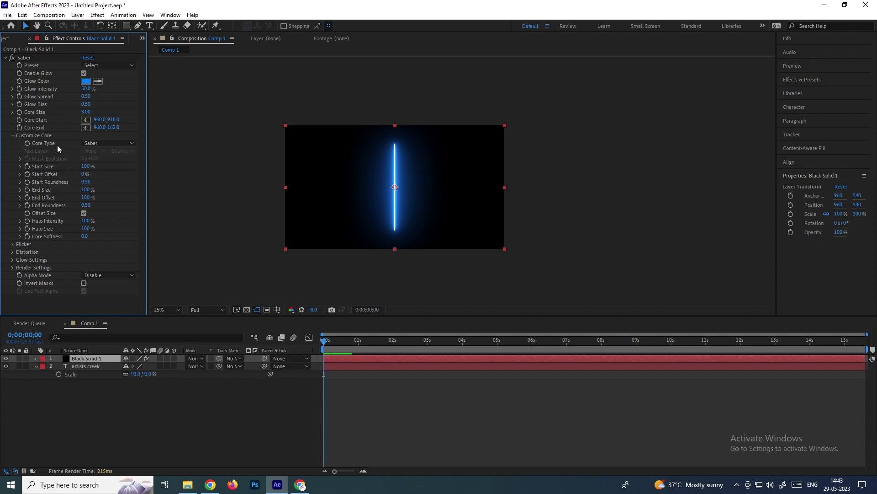
pyautogui.click(99, 144)
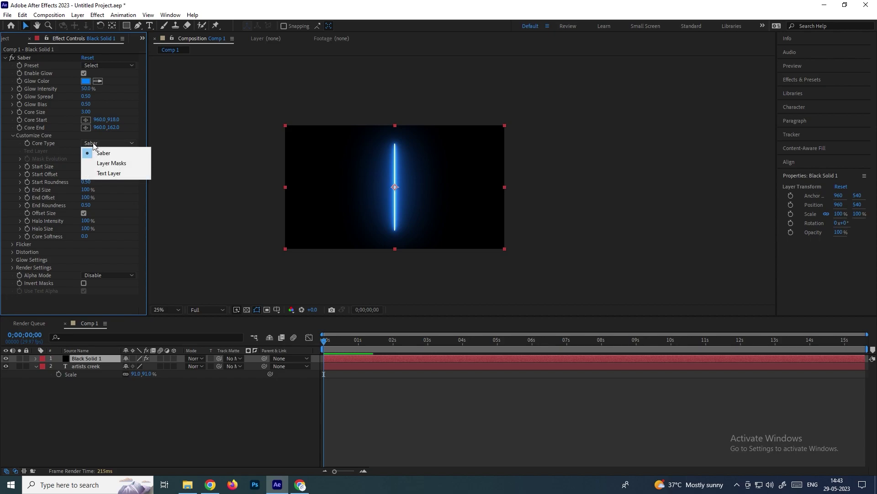
pyautogui.click(117, 174)
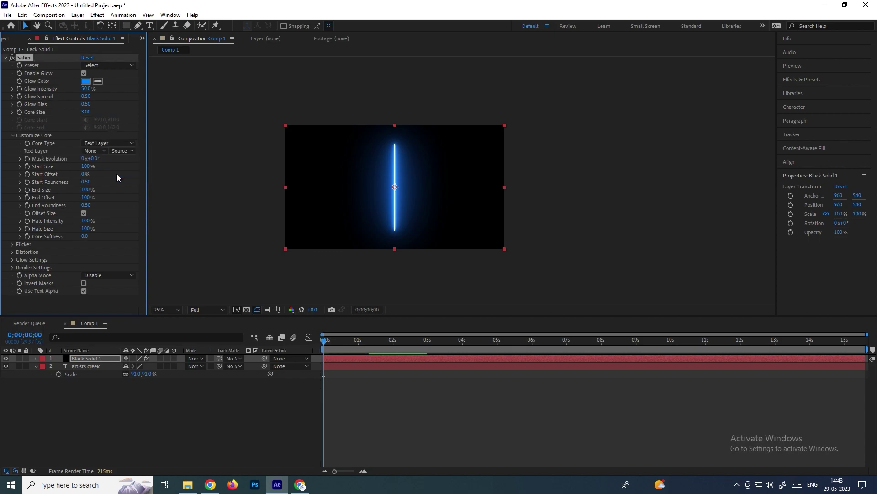
# - Assign the "artists creek" layer as the text layer that the Saber core follows
pyautogui.scroll(2, 480, 187)
pyautogui.moveTo(384, 191); pyautogui.dragTo(417, 188)
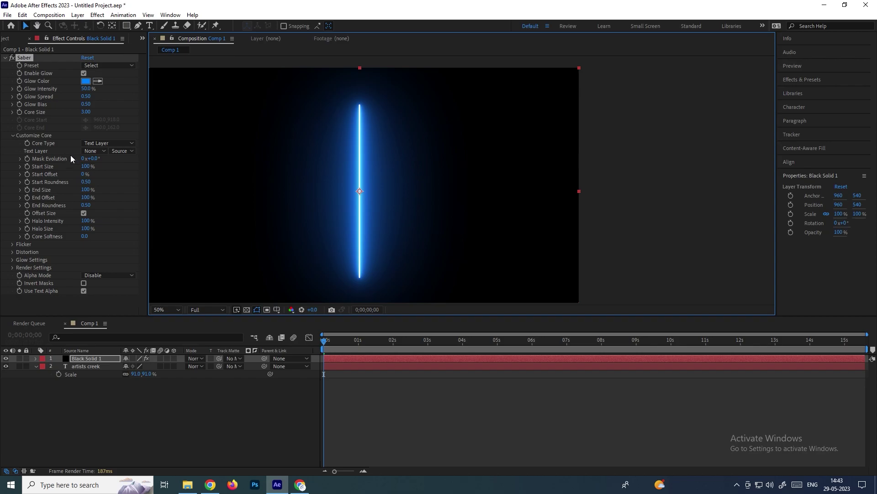
pyautogui.click(99, 150)
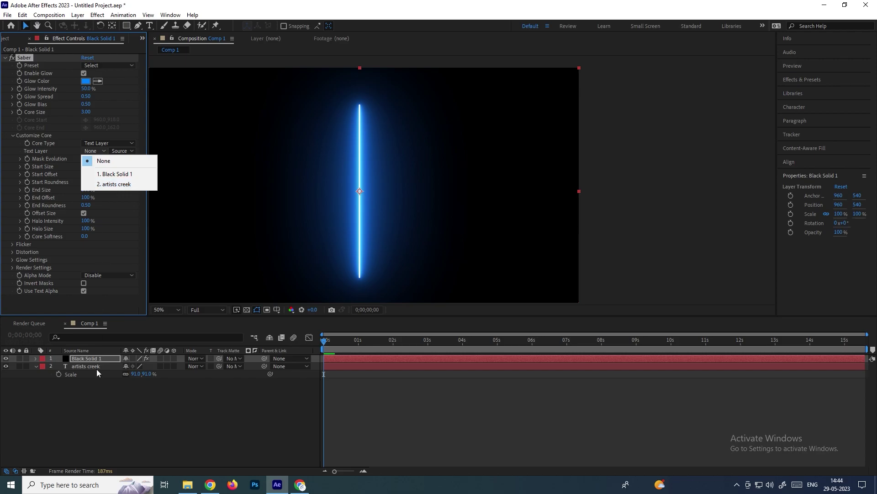
pyautogui.click(118, 185)
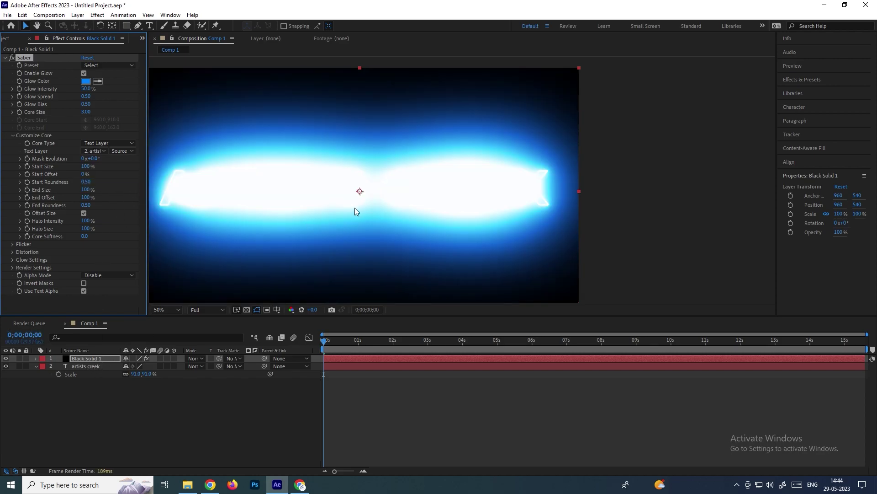
# - Lower the Saber effect's Glow Intensity to 21% so the letter outlines are readable
pyautogui.scroll(-2, 302, 198)
pyautogui.scroll(2, 341, 205)
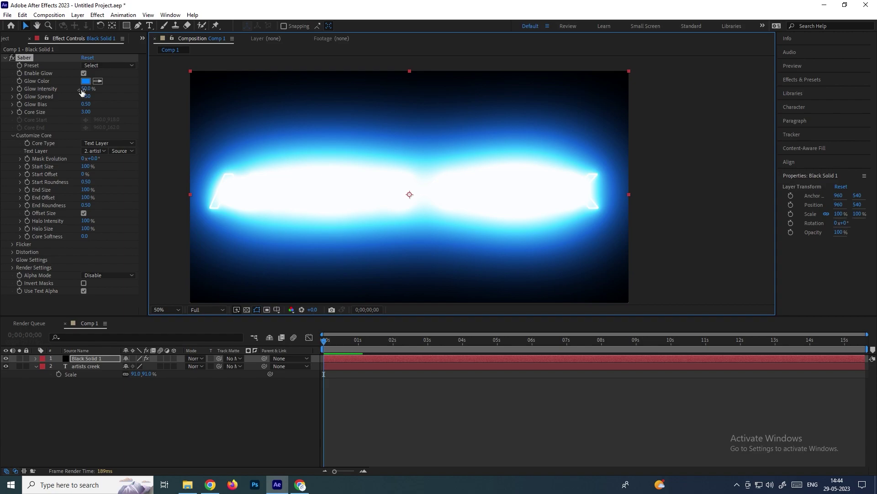
pyautogui.moveTo(89, 92); pyautogui.dragTo(78, 92)
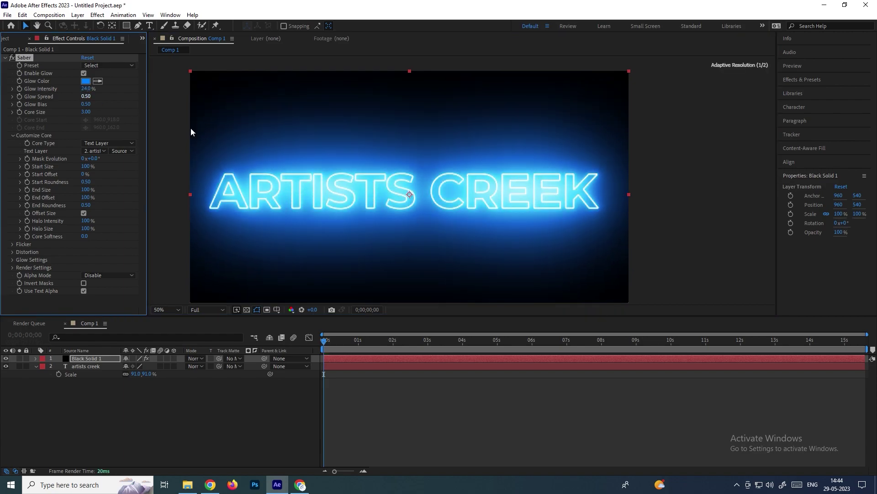
pyautogui.click(676, 176)
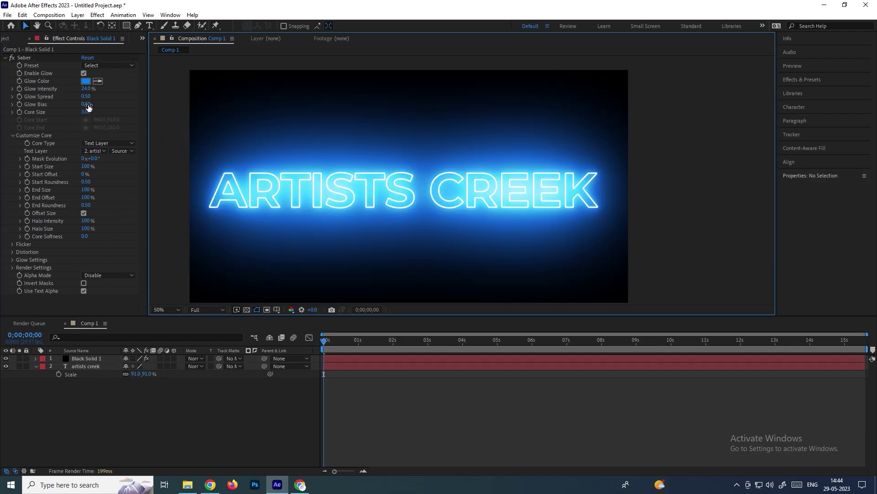
pyautogui.moveTo(86, 89); pyautogui.dragTo(84, 91)
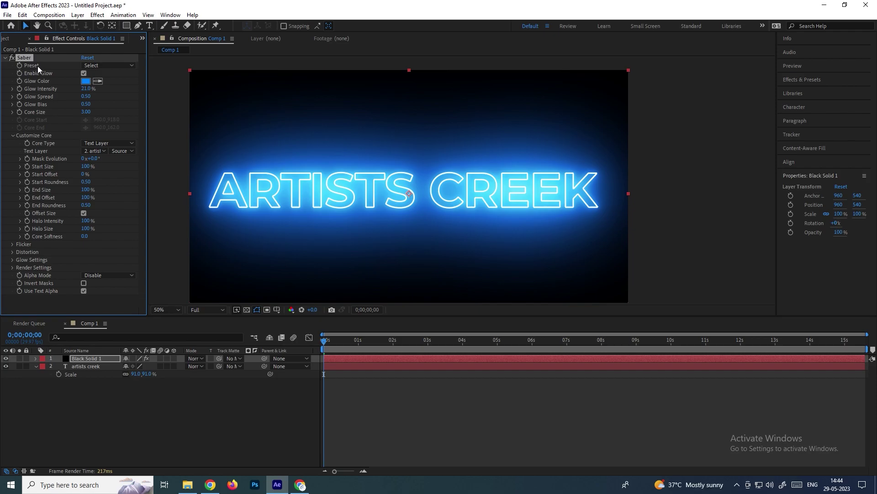
# - Apply the Fire preset to the Saber effect and reduce its Glow Intensity to 27%
pyautogui.click(103, 65)
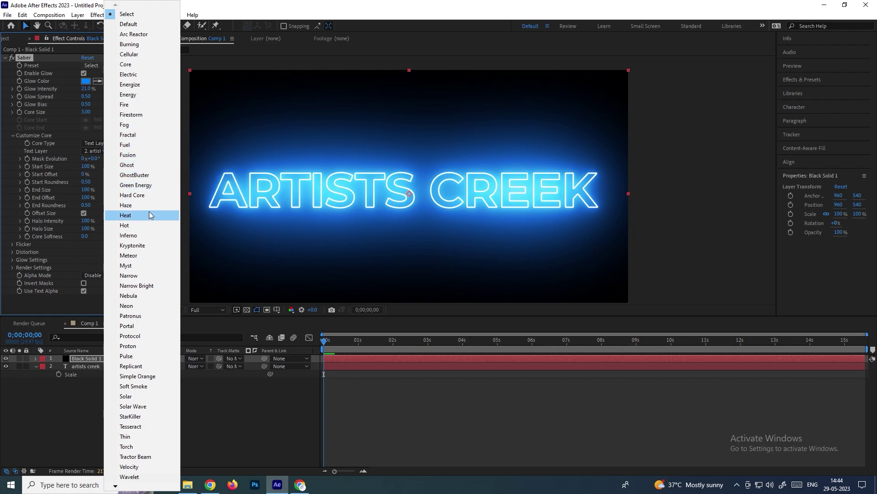
pyautogui.click(129, 106)
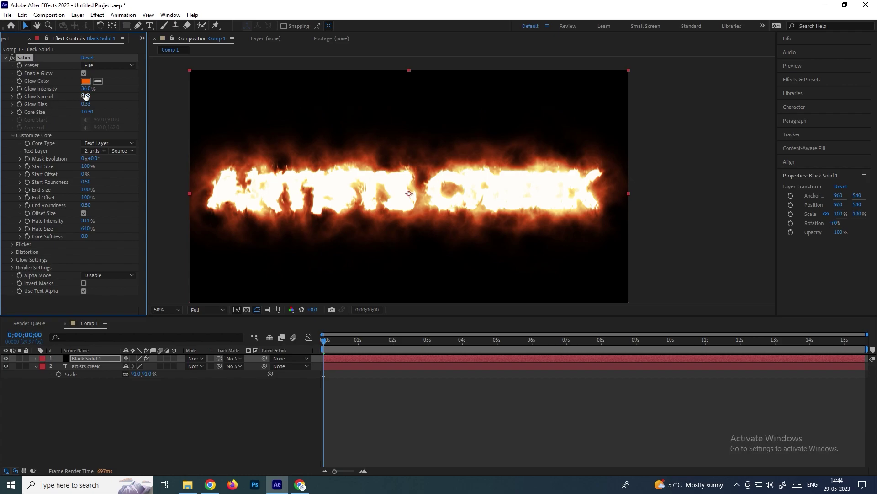
pyautogui.moveTo(89, 92); pyautogui.dragTo(85, 93)
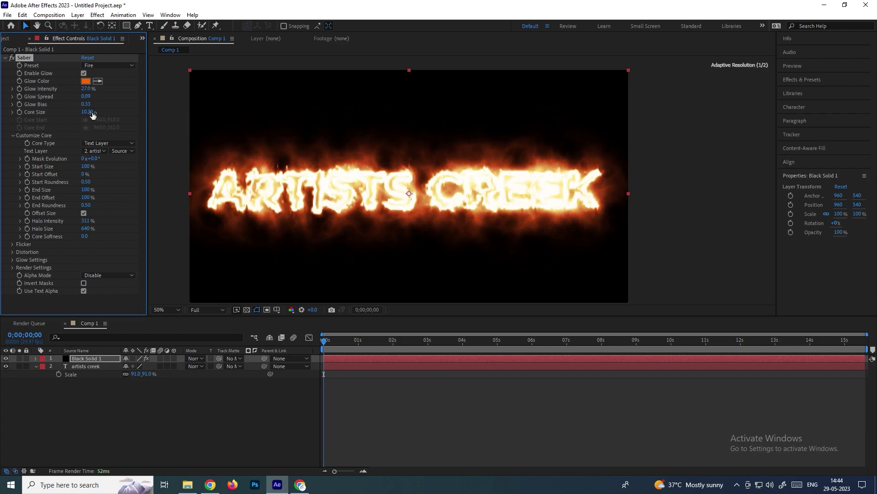
pyautogui.click(86, 89)
pyautogui.press('Return')
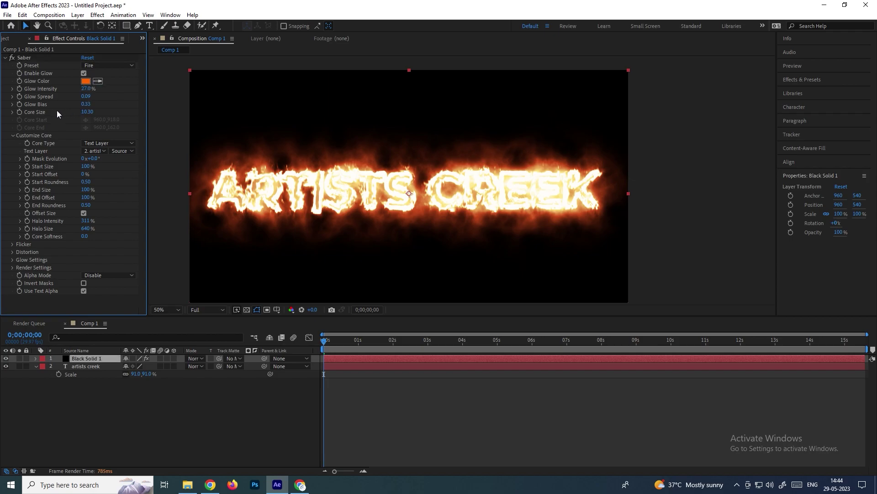
# - Set the Saber effect's Glow Bias to 0.18 and its Glow Spread to 0.08, and deselect the solid
pyautogui.moveTo(85, 105)
pyautogui.mouseDown()
pyautogui.moveTo(71, 104)
pyautogui.moveTo(78, 105)
pyautogui.mouseUp()
pyautogui.click(90, 97)
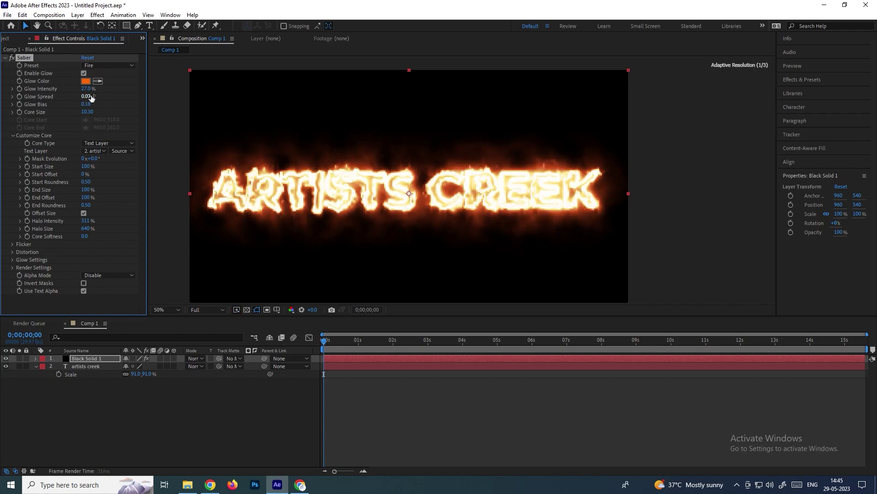
pyautogui.write('0.05')
pyautogui.press('Return')
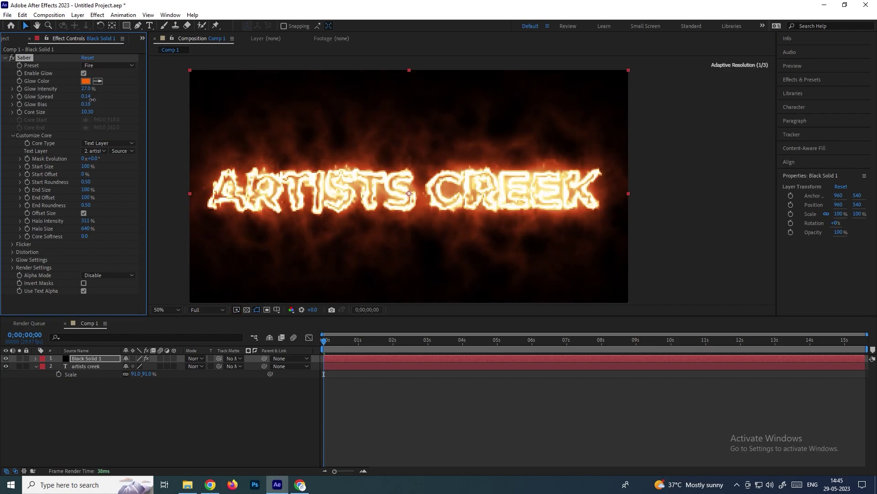
pyautogui.moveTo(91, 99); pyautogui.dragTo(92, 101)
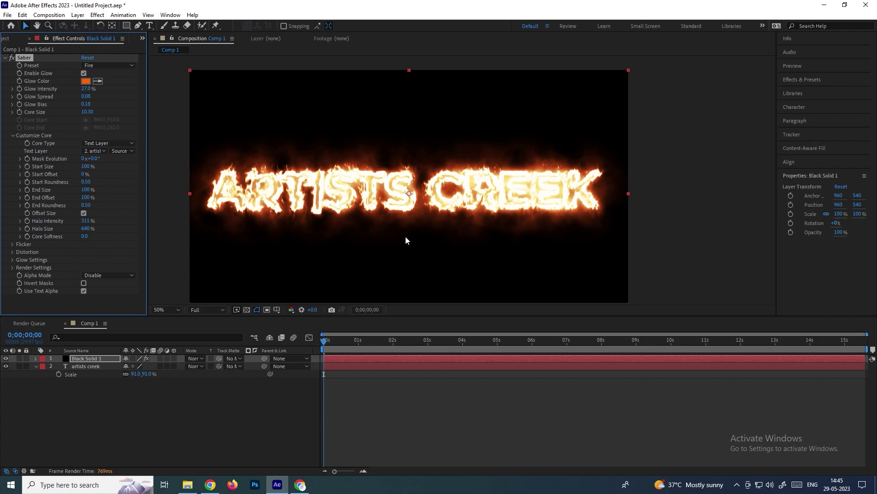
pyautogui.click(681, 216)
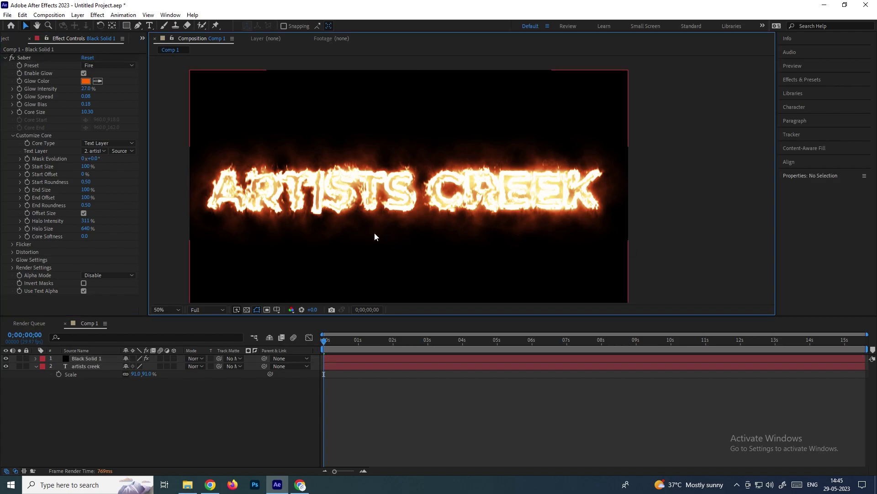
# - Lower the composition preview resolution to Third and play back the fire animation
pyautogui.click(202, 310)
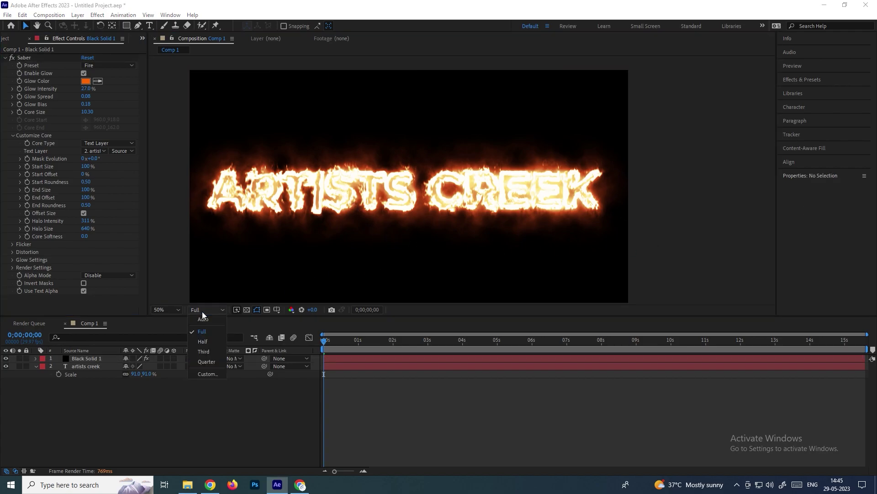
pyautogui.click(212, 353)
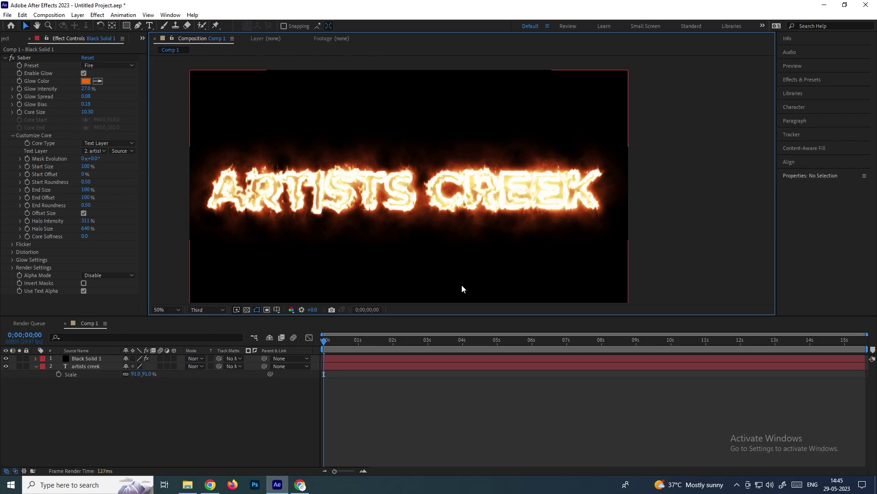
pyautogui.press('space')
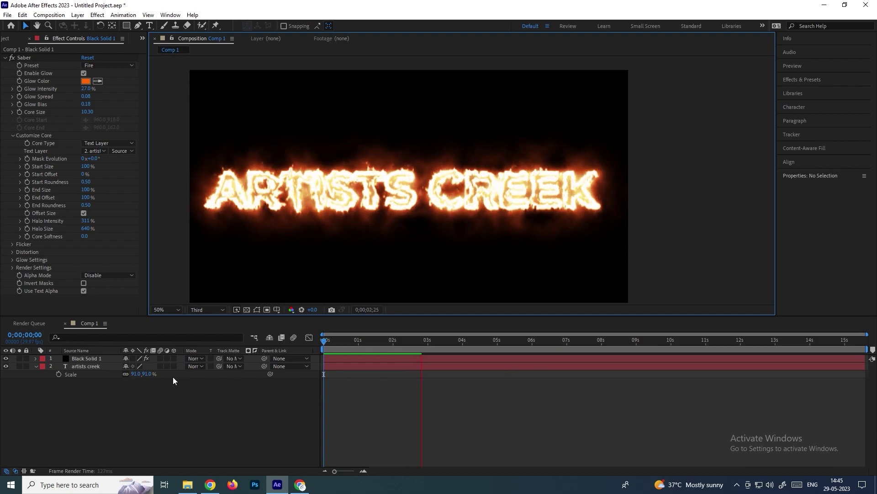
pyautogui.press('space')
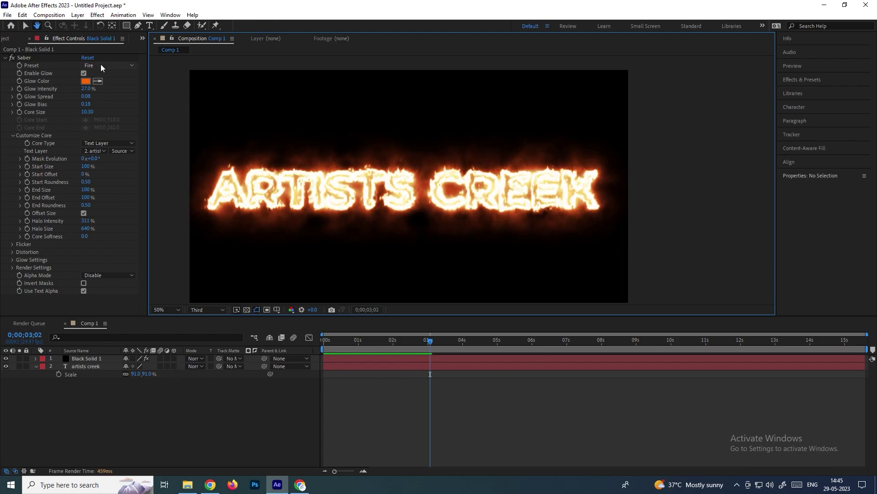
# - Try the Heat and Energize presets on the Saber effect and preview the Energize animation from the start
pyautogui.click(102, 65)
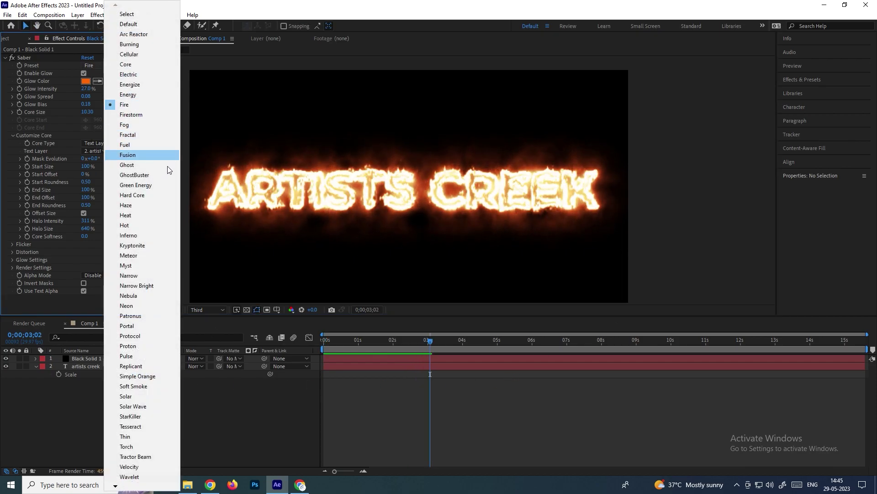
pyautogui.click(169, 215)
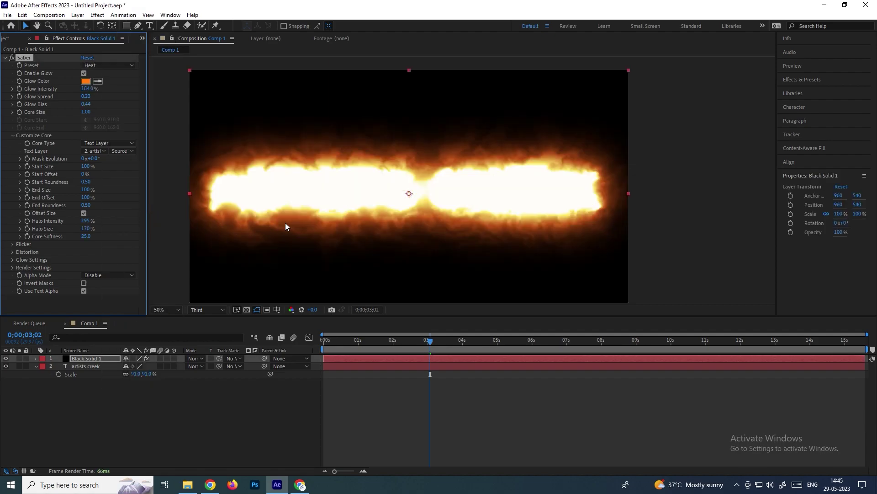
pyautogui.click(92, 67)
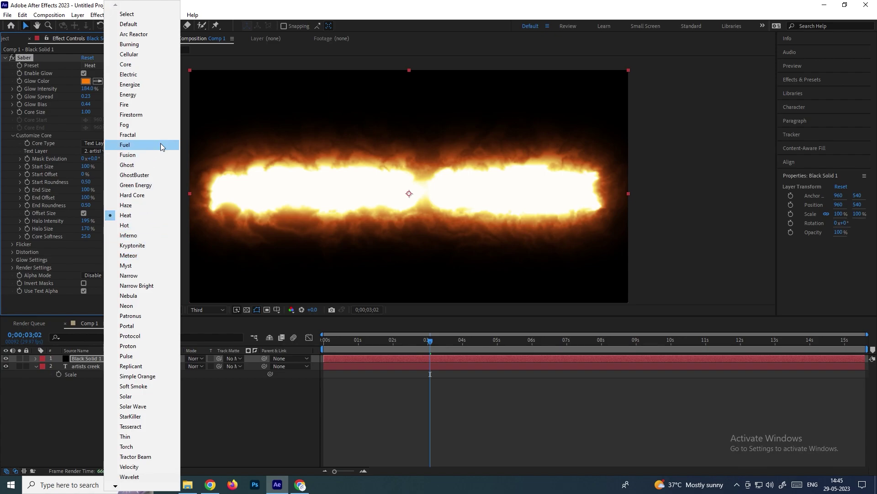
pyautogui.click(156, 86)
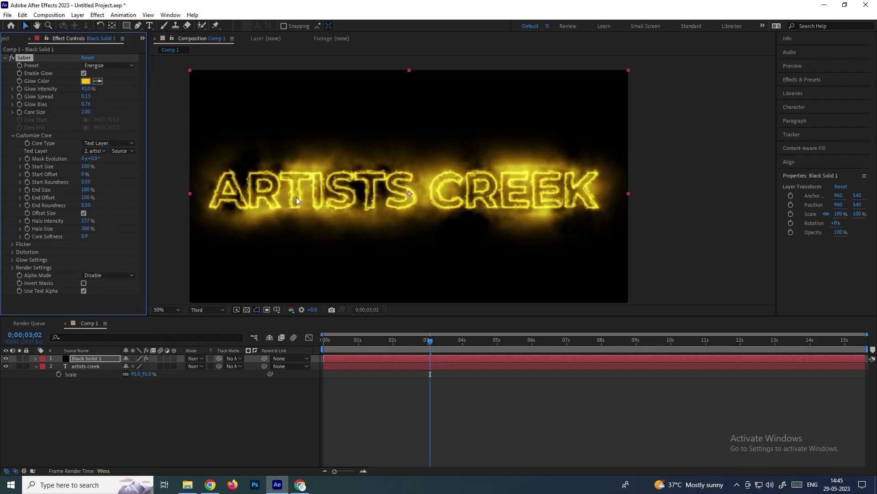
pyautogui.moveTo(456, 344); pyautogui.dragTo(323, 344)
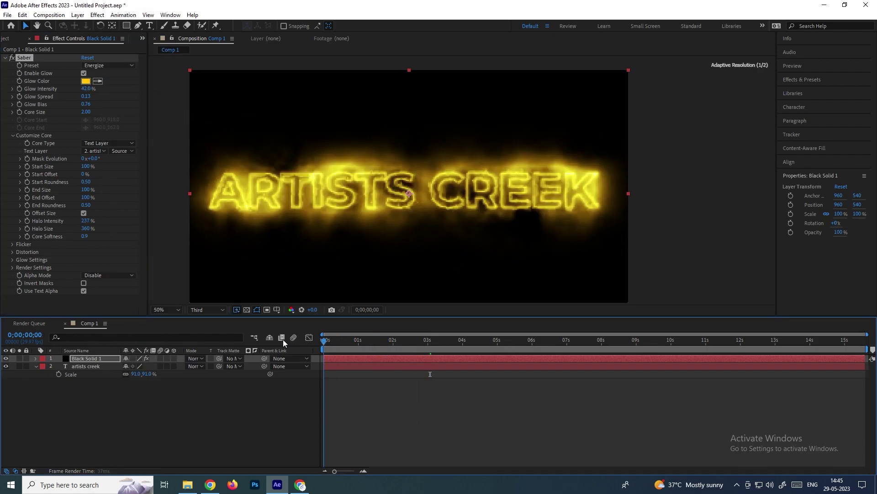
pyautogui.press('space')
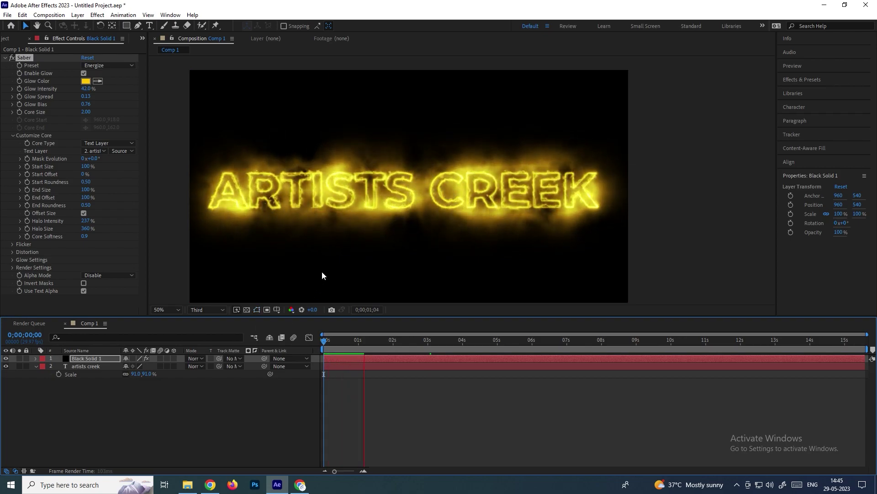
pyautogui.press('space')
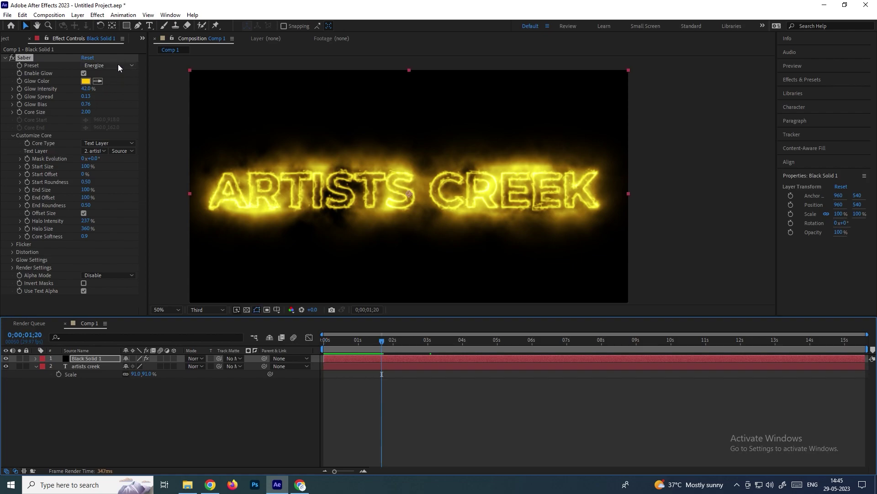
# - Apply the Electric preset to the Saber effect and preview its animation from the start
pyautogui.click(118, 65)
pyautogui.click(145, 74)
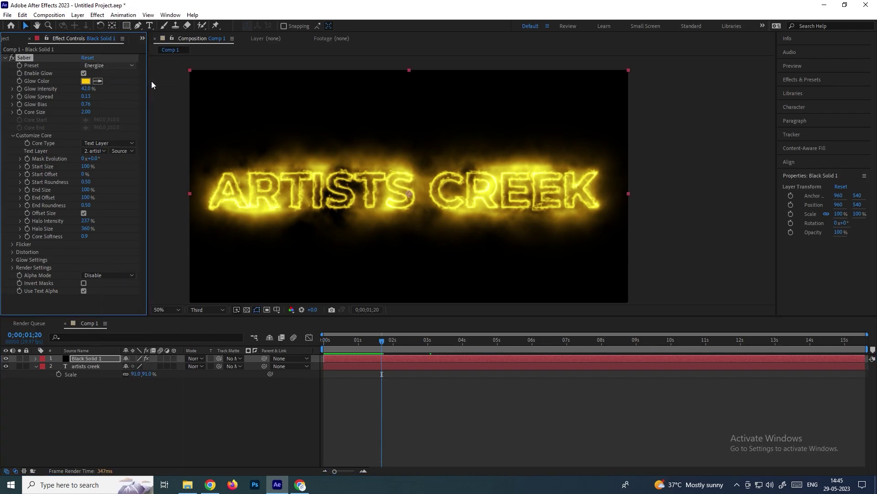
pyautogui.moveTo(387, 338); pyautogui.dragTo(325, 340)
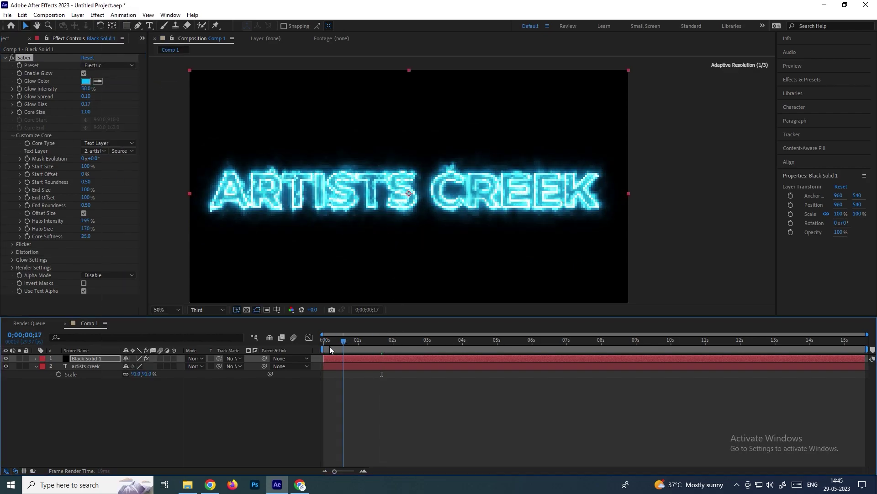
pyautogui.press('space')
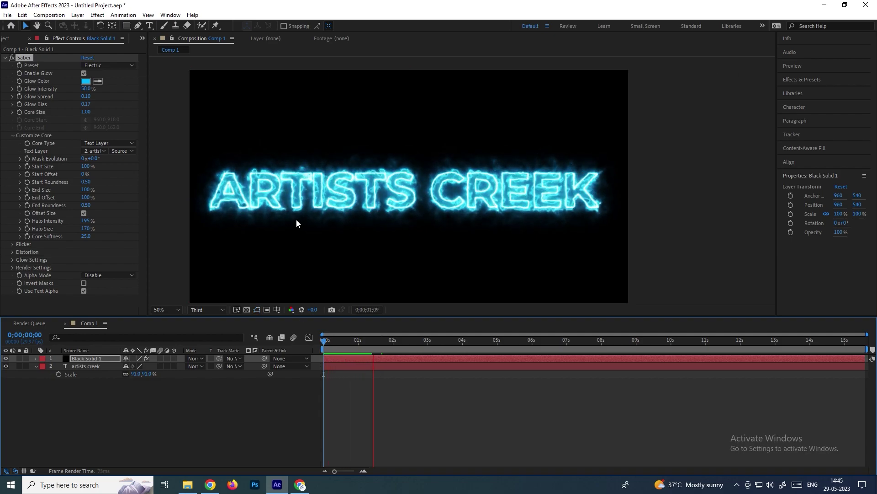
pyautogui.press('space')
# - Keyframe the Saber core's End Offset from 0% at the start of the composition to 100% at 0;00;01;29
pyautogui.moveTo(399, 342); pyautogui.dragTo(313, 338)
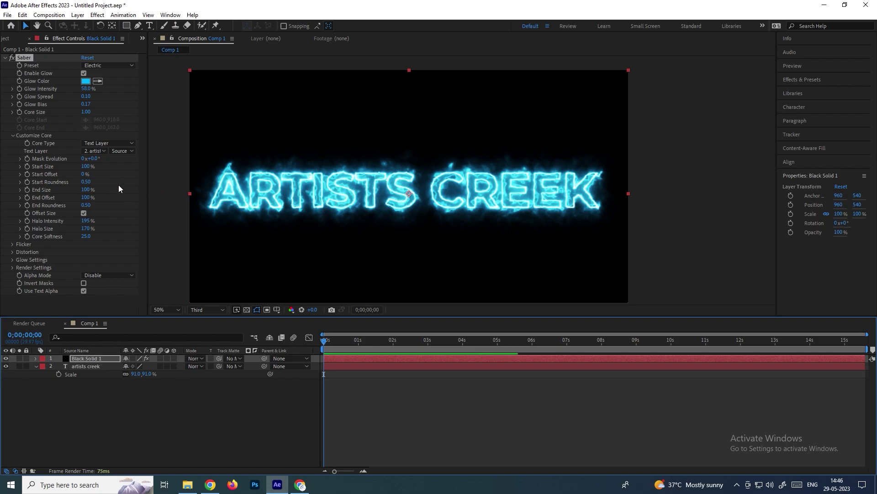
pyautogui.click(43, 137)
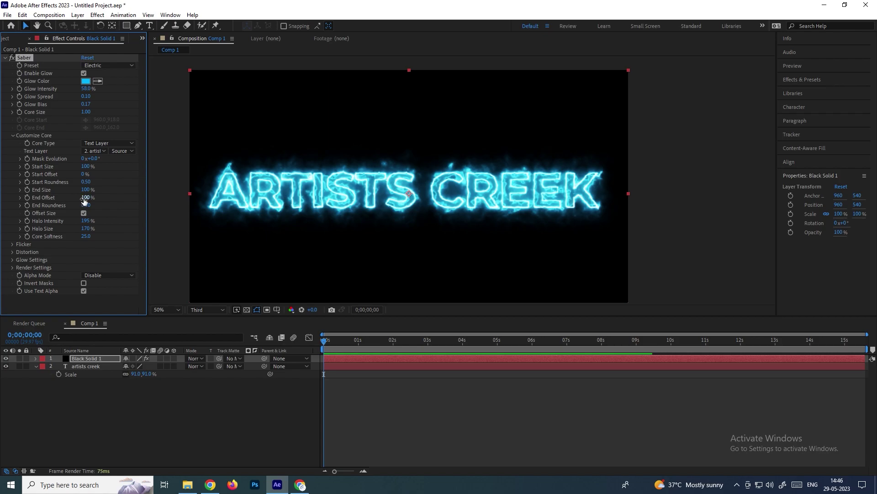
pyautogui.moveTo(80, 197); pyautogui.dragTo(34, 199)
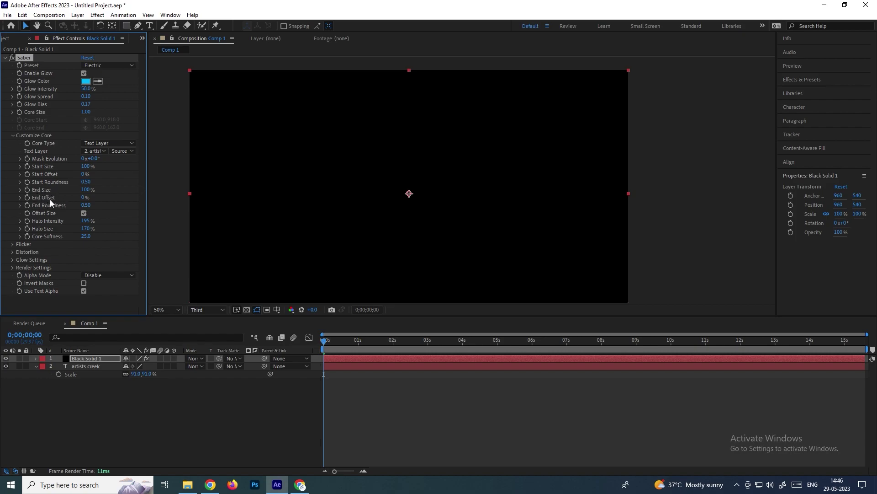
pyautogui.moveTo(344, 338); pyautogui.dragTo(392, 352)
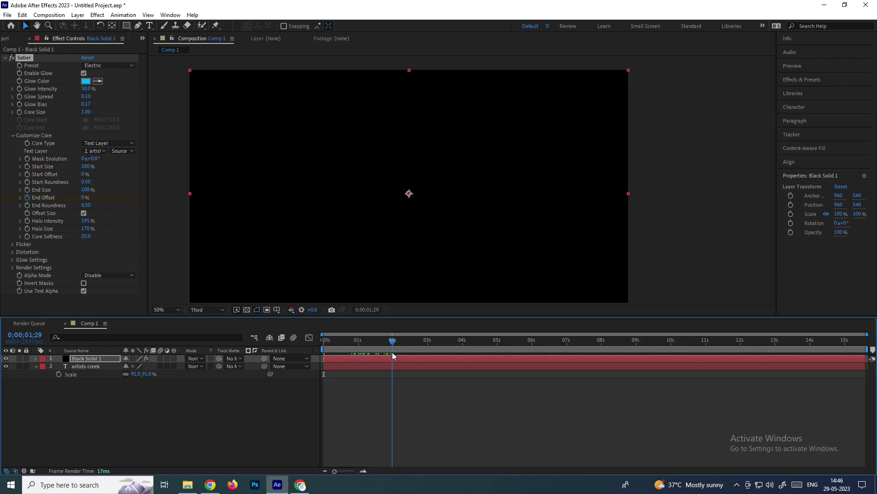
pyautogui.moveTo(84, 198); pyautogui.dragTo(156, 205)
# - Play back the End Offset reveal animation from the start of the composition
pyautogui.click(306, 349)
pyautogui.press('Home')
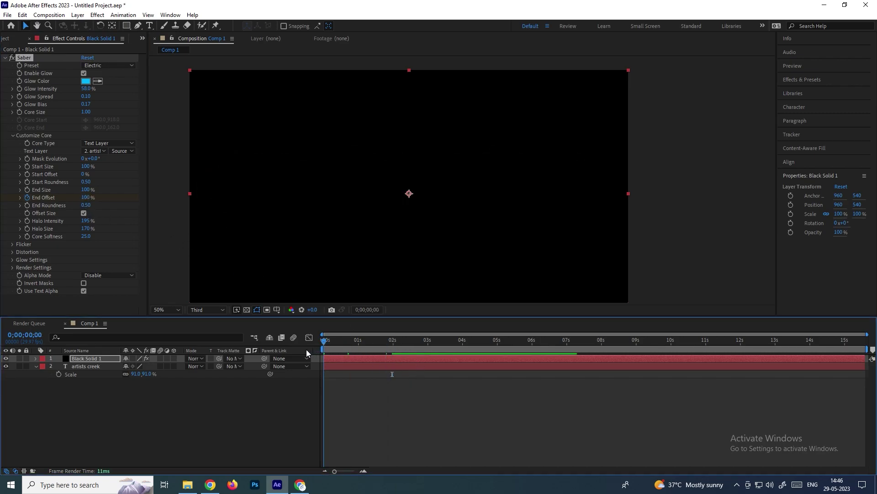
pyautogui.click(289, 406)
pyautogui.press('space')
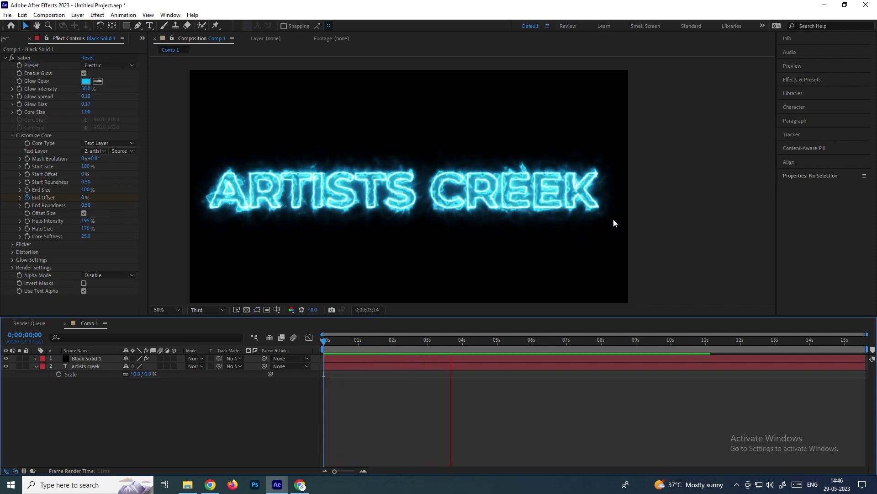
pyautogui.press('space')
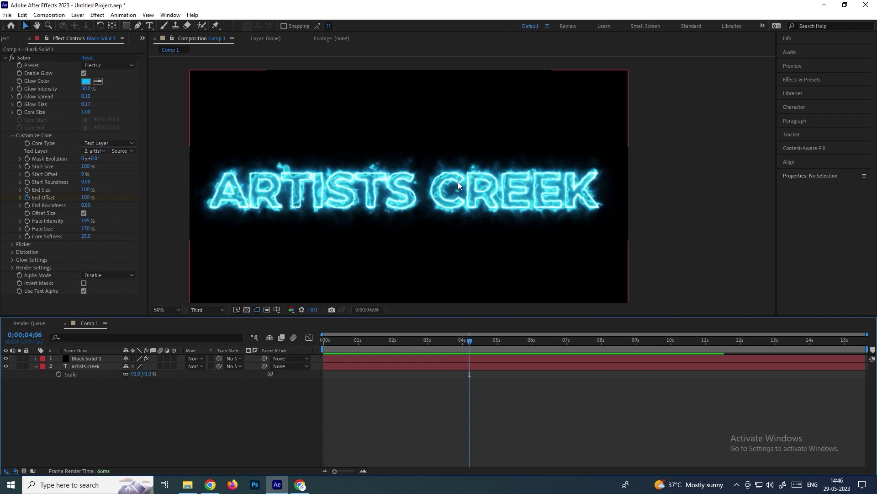
# - Change the Saber effect's Glow Color to an orange-red
pyautogui.click(90, 83)
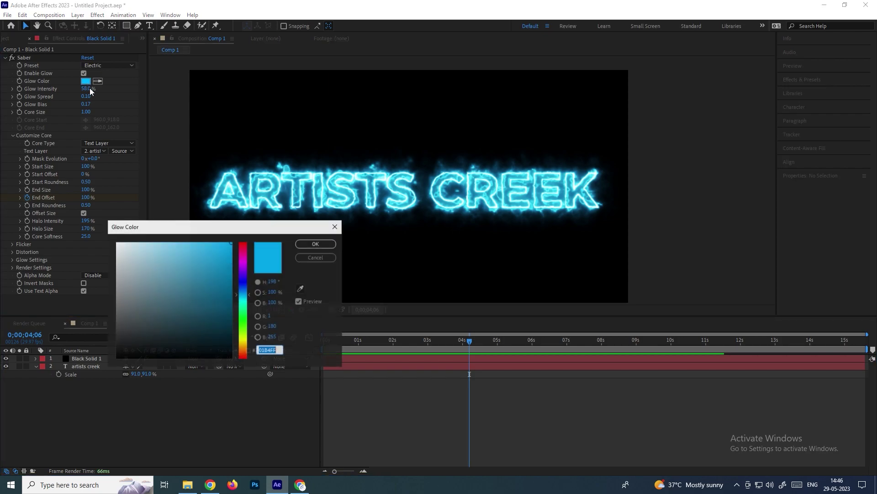
pyautogui.click(244, 323)
pyautogui.moveTo(245, 323); pyautogui.dragTo(248, 353)
pyautogui.moveTo(220, 276); pyautogui.dragTo(215, 259)
pyautogui.click(316, 244)
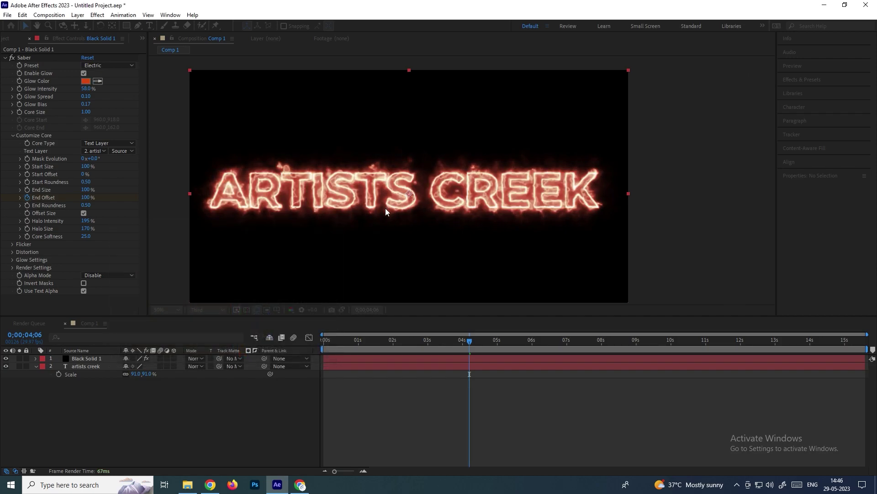
# - Try the Thin preset on the Saber effect, switch to the Patronus preset, and scrub to 0;00;03;24 to check it
pyautogui.click(111, 66)
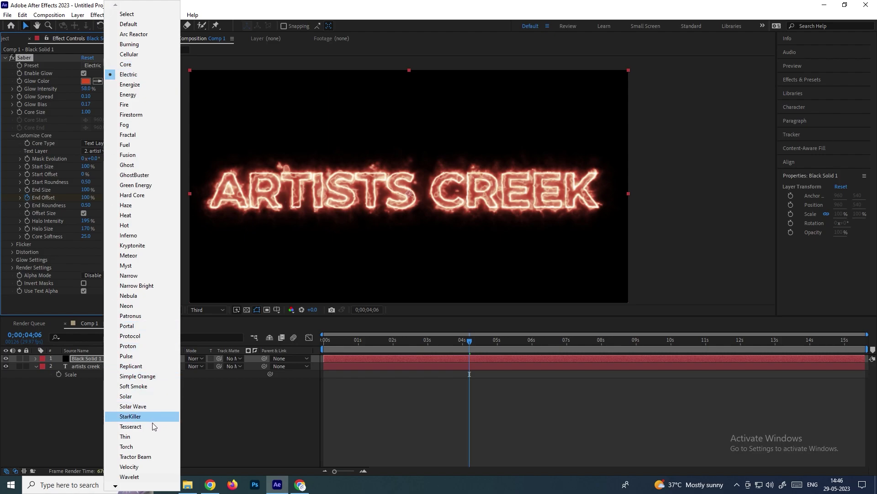
pyautogui.click(147, 435)
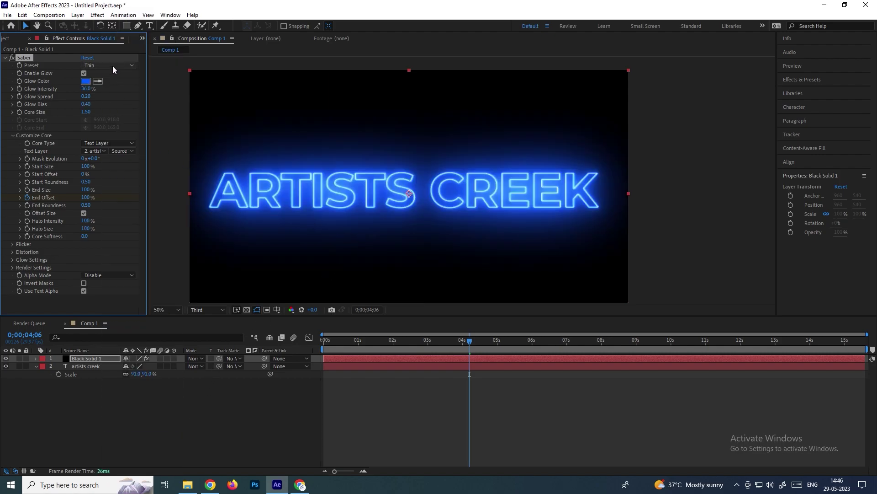
pyautogui.click(111, 66)
pyautogui.click(137, 224)
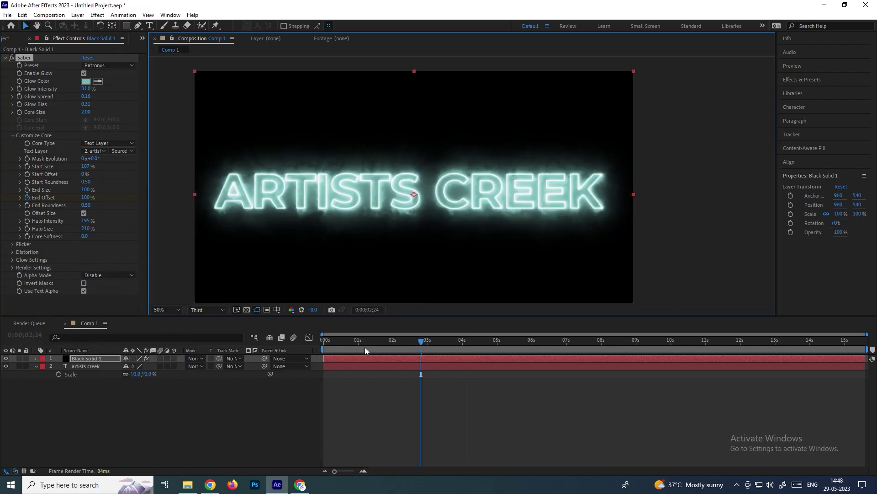
pyautogui.moveTo(365, 347); pyautogui.dragTo(456, 350)
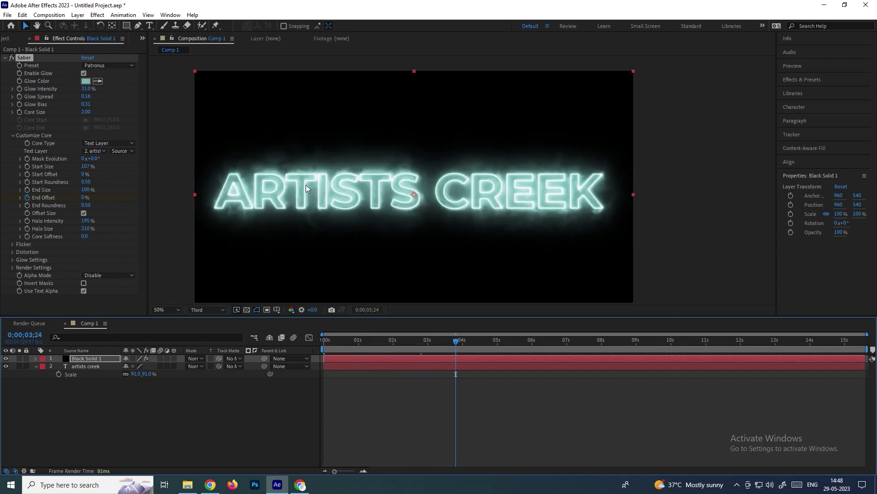
# - Set the Saber effect's Flicker Intensity to 20% and preview the flicker from the start
pyautogui.click(16, 245)
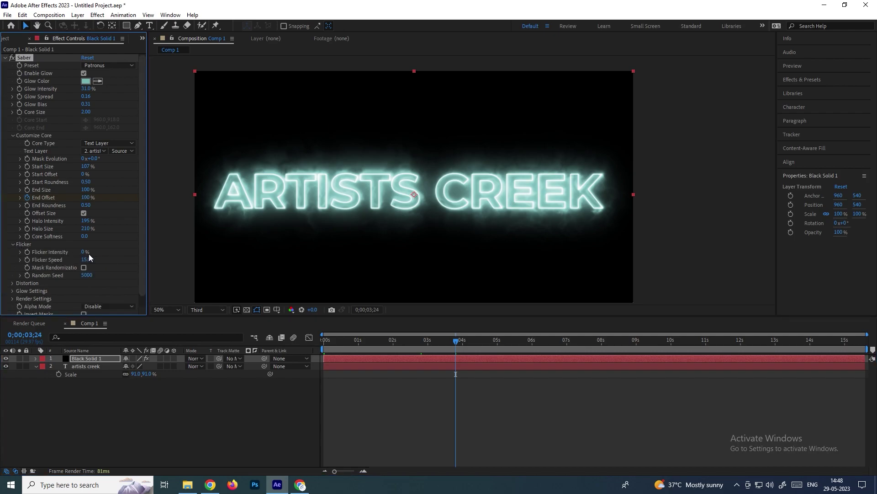
pyautogui.click(84, 253)
pyautogui.write('20')
pyautogui.press('Return')
pyautogui.click(324, 338)
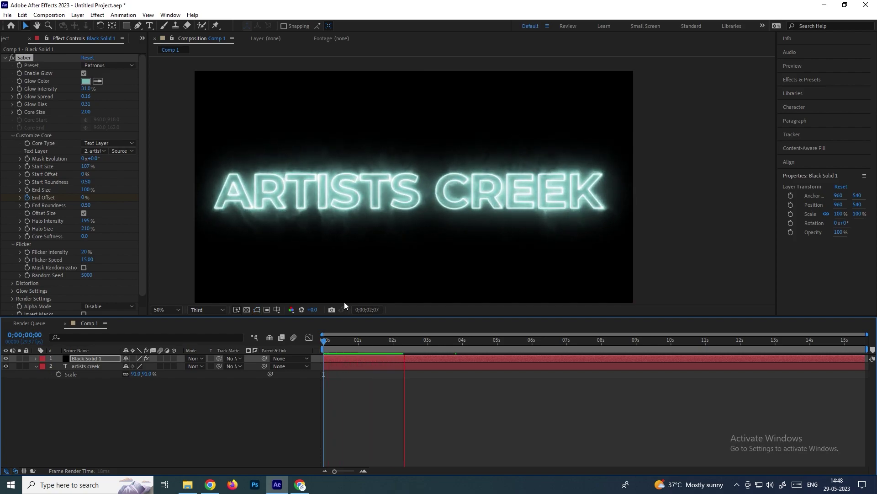
pyautogui.press('space')
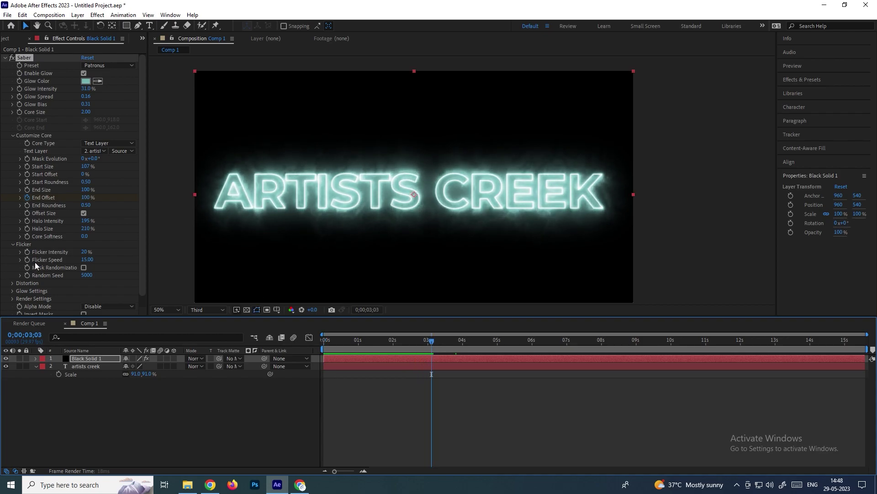
# - Set the Saber effect's Flicker Intensity to 100% and preview the flicker from the start of the composition
pyautogui.click(85, 251)
pyautogui.write('100')
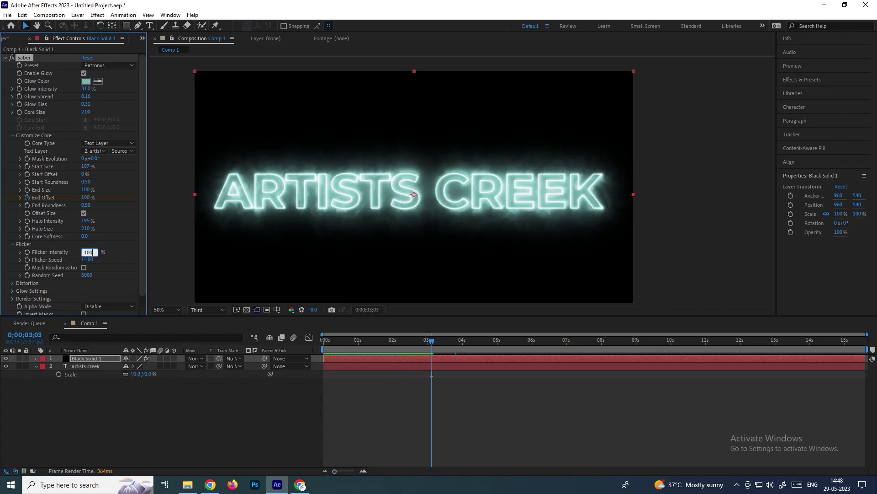
pyautogui.press('Return')
pyautogui.moveTo(335, 341); pyautogui.dragTo(321, 341)
pyautogui.press('space')
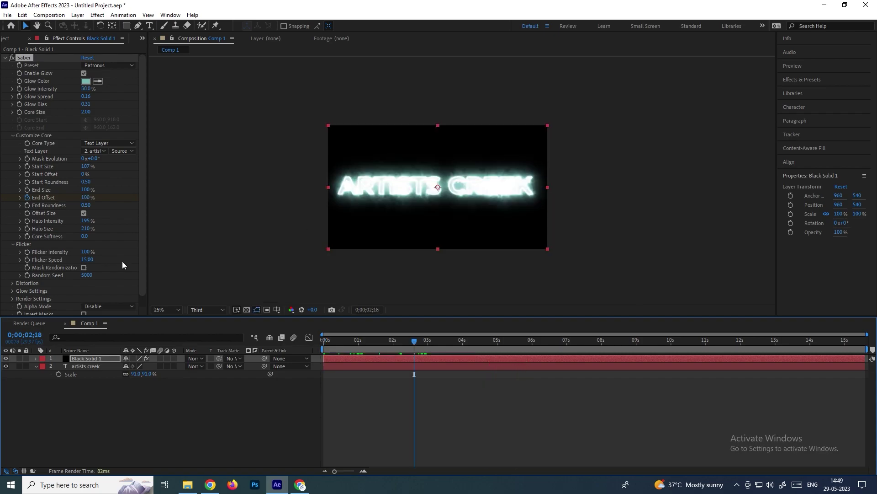
# - Raise the Saber effect's Glow Distortion amount to 144 and preview the distorted glow from the start
pyautogui.scroll(-1, 89, 283)
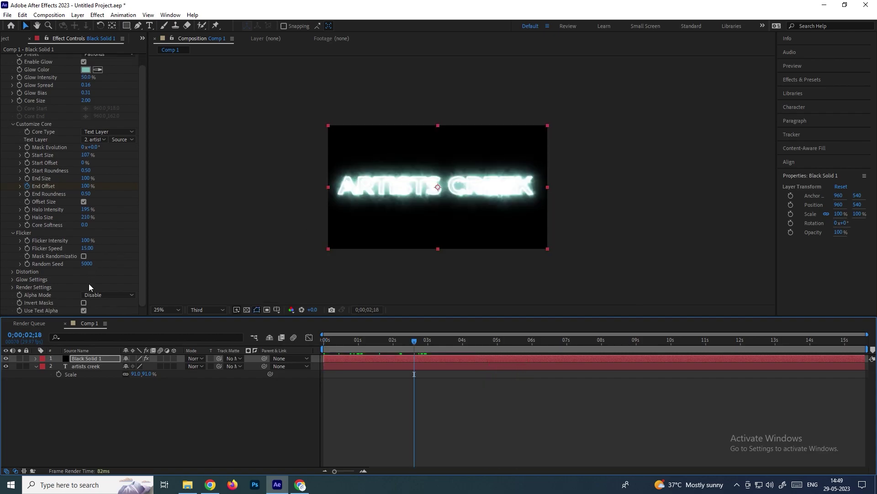
pyautogui.click(12, 271)
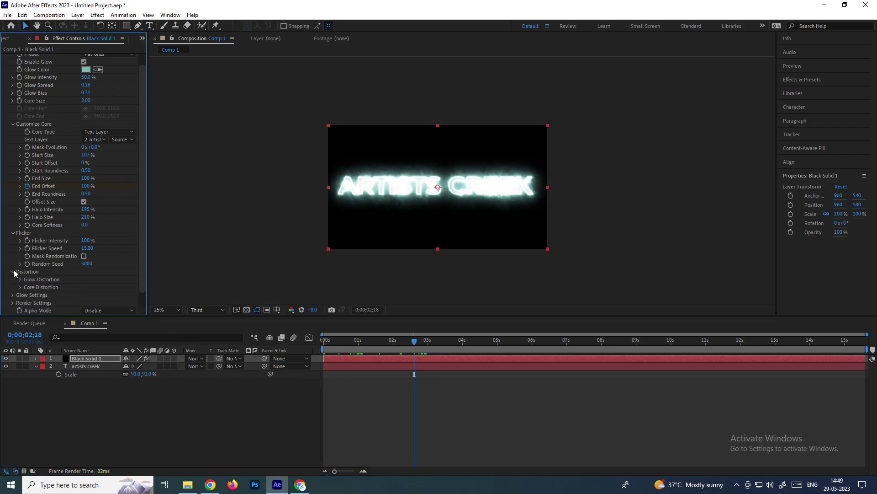
pyautogui.click(20, 279)
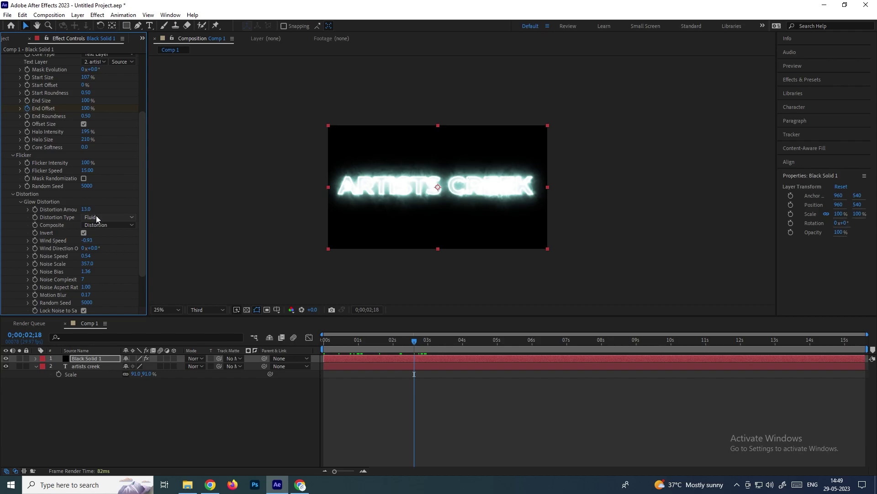
pyautogui.scroll(2, 440, 191)
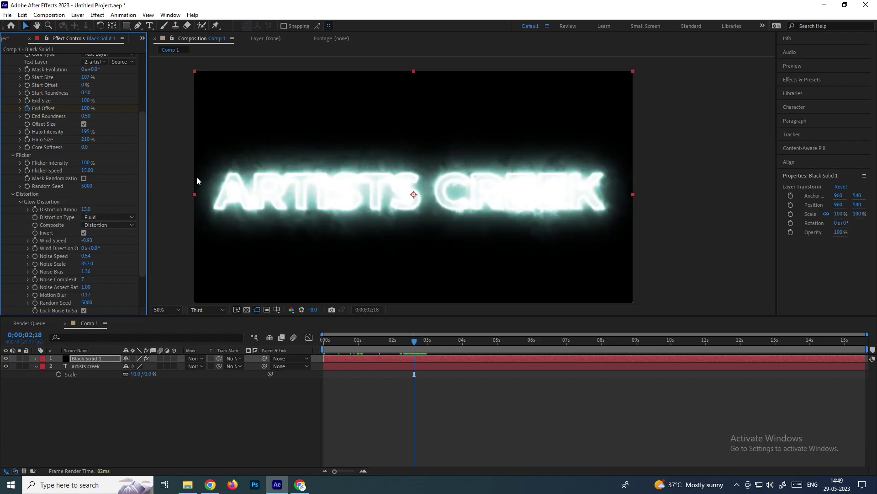
pyautogui.moveTo(112, 207); pyautogui.dragTo(247, 223)
pyautogui.moveTo(415, 341); pyautogui.dragTo(317, 343)
pyautogui.press('space')
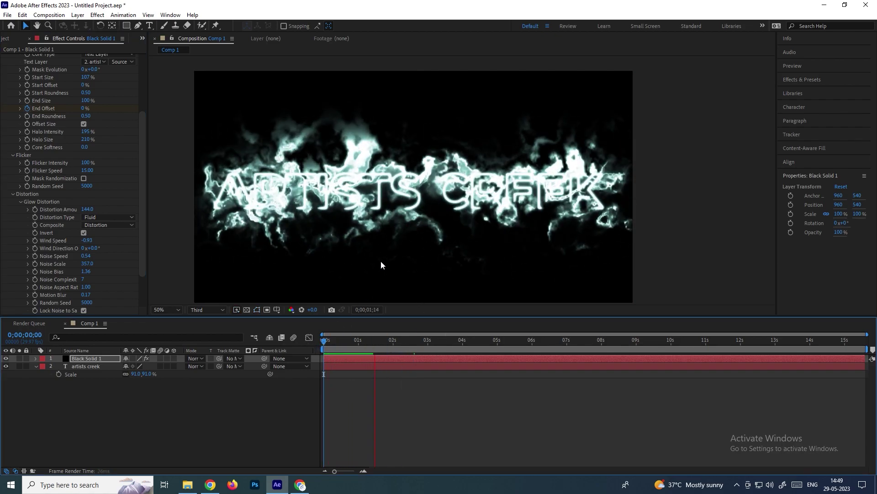
pyautogui.press('space')
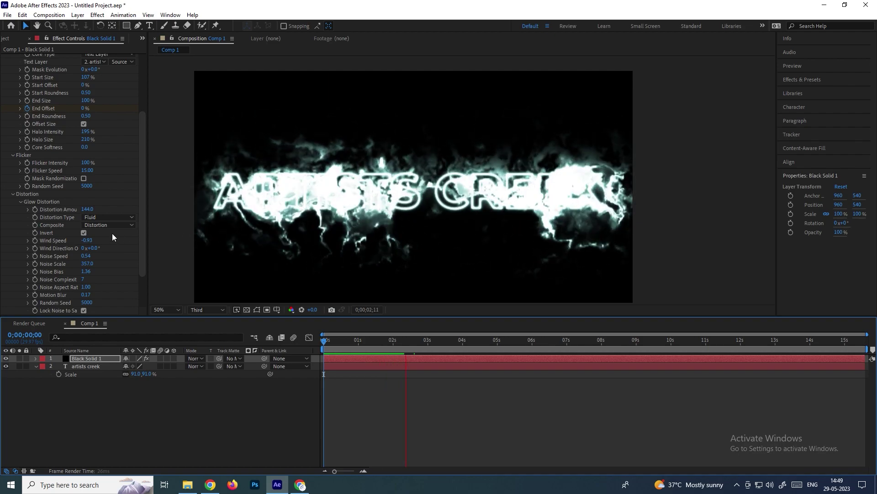
# - Adjust the Glow Distortion to an amount of 88 with Invert off and Noise Speed 1.04, and preview it
pyautogui.moveTo(85, 210); pyautogui.dragTo(60, 210)
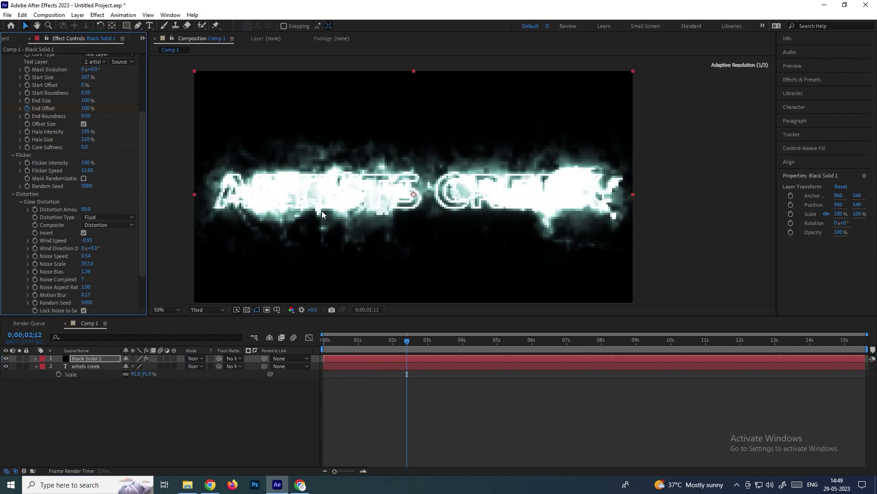
pyautogui.click(83, 233)
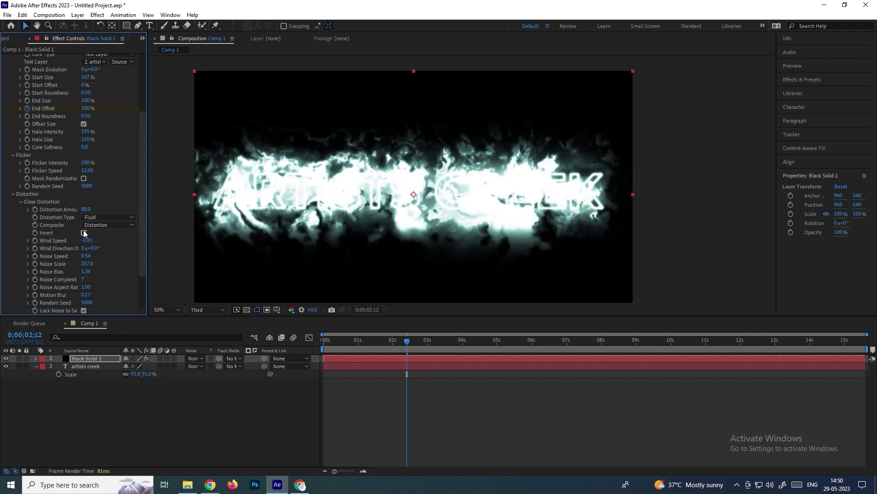
pyautogui.moveTo(86, 258); pyautogui.dragTo(313, 159)
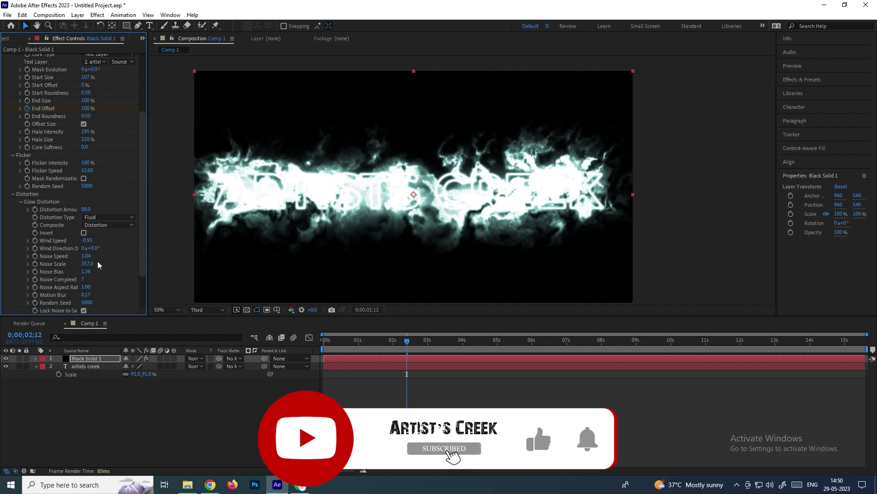
pyautogui.press('space')
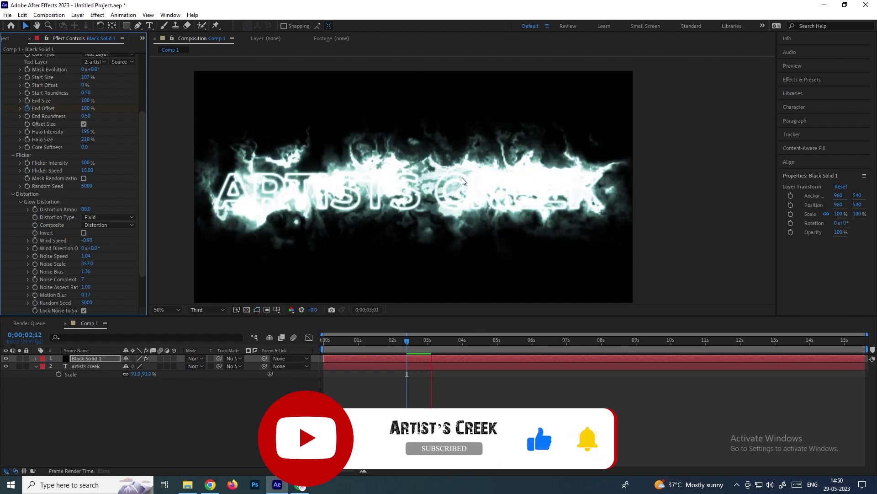
pyautogui.press('space')
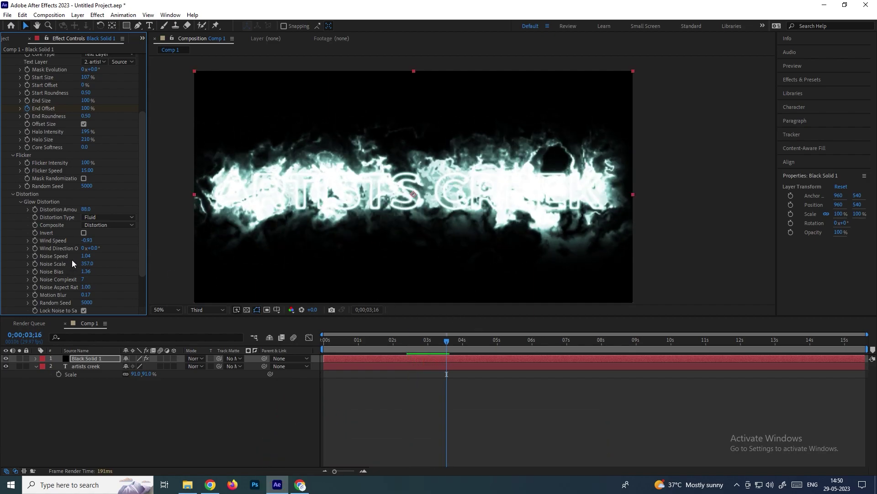
# - Set the Glow Distortion's Motion Blur to 5.47 and preview the result
pyautogui.scroll(-2, 61, 286)
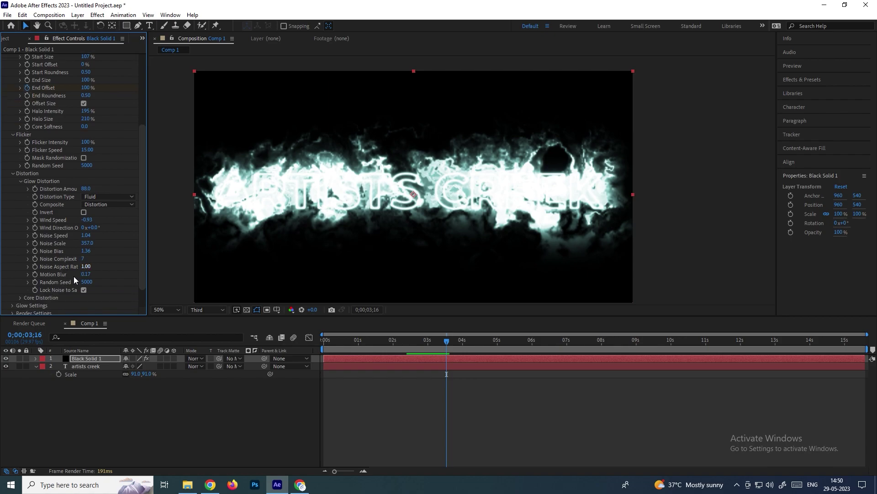
pyautogui.moveTo(86, 275); pyautogui.dragTo(111, 275)
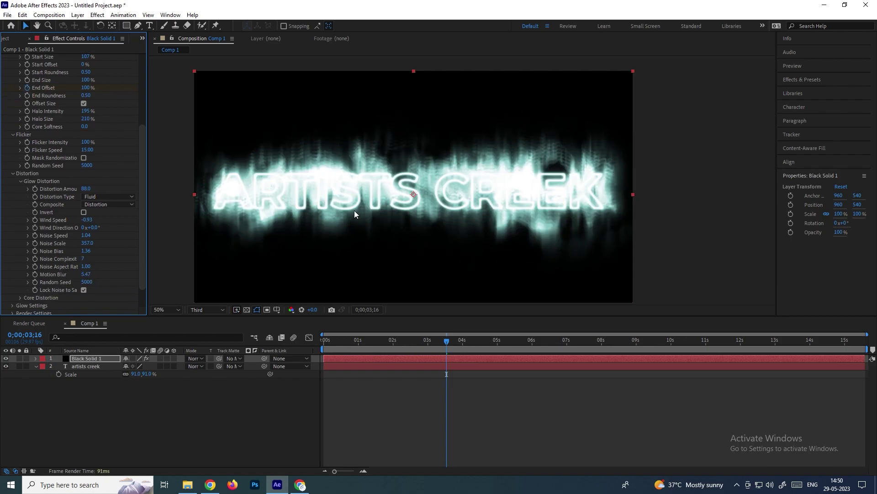
pyautogui.press('space')
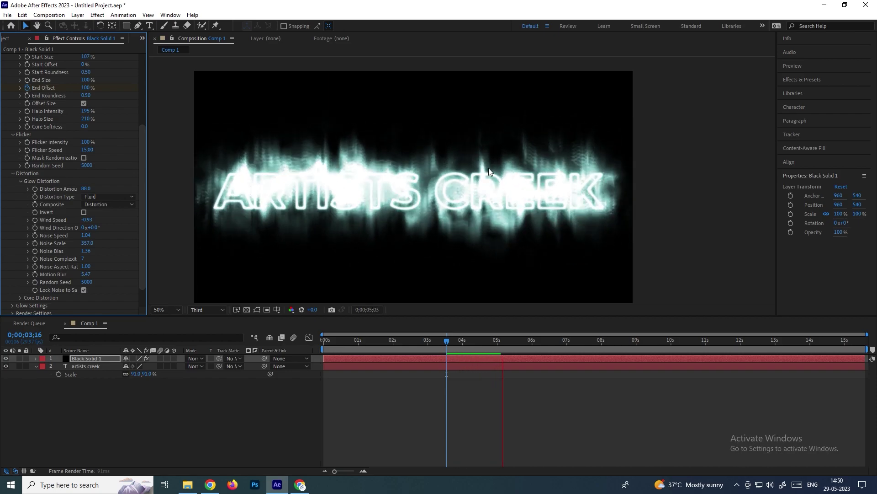
pyautogui.press('space')
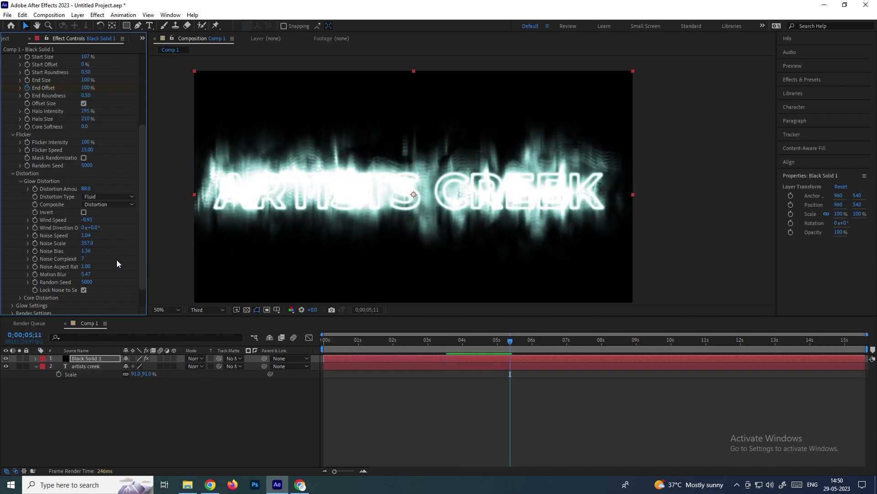
pyautogui.scroll(1, 117, 260)
pyautogui.scroll(2, 114, 159)
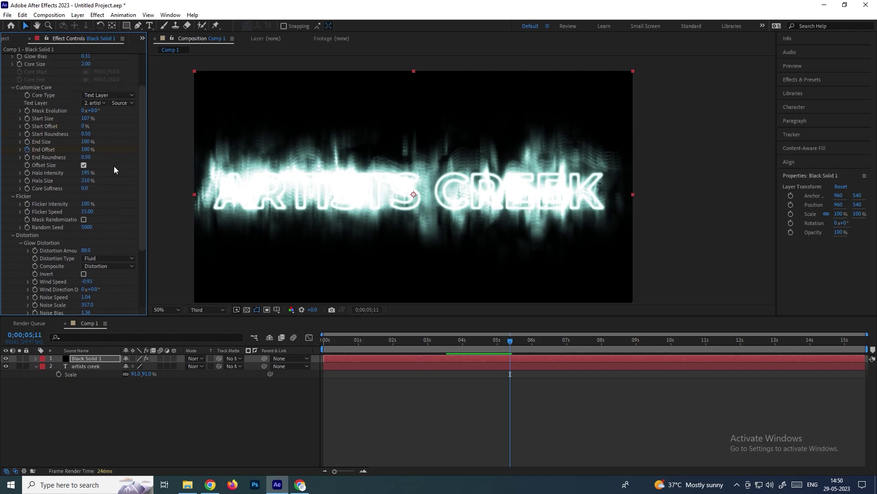
pyautogui.scroll(2, 120, 180)
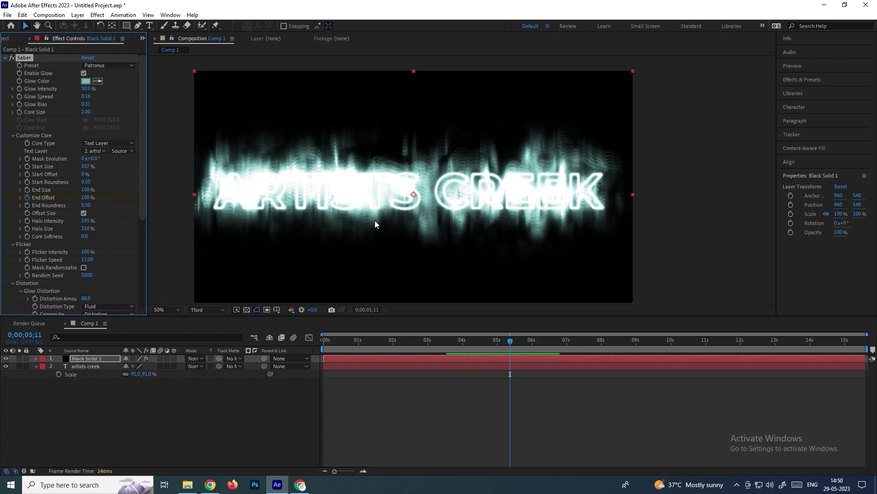
# - Move the current time to 0;00;00;10 and add Final Logo P.png to the emptied Comp 1
pyautogui.moveTo(510, 342); pyautogui.dragTo(338, 347)
pyautogui.moveTo(37, 129); pyautogui.dragTo(298, 350)
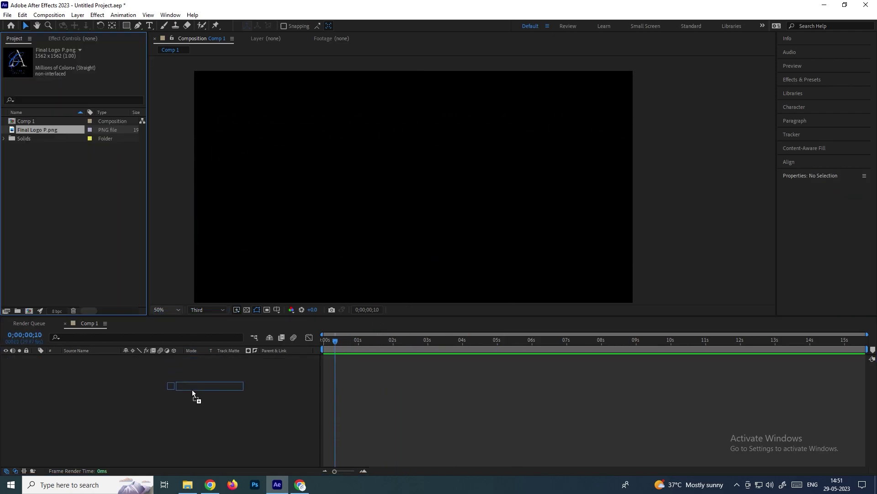
pyautogui.scroll(-2, 438, 202)
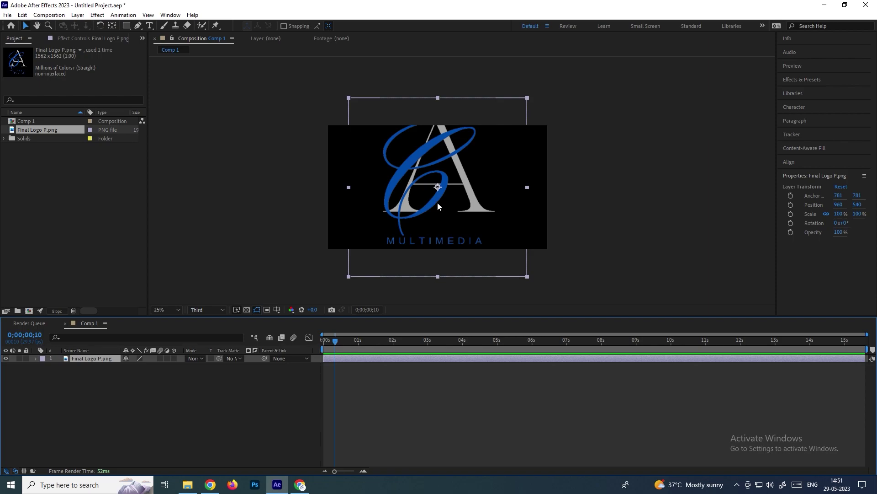
pyautogui.scroll(2, 438, 202)
# - Scale the Final Logo P.png layer down to 74%
pyautogui.press(',')
pyautogui.press('s')
pyautogui.moveTo(146, 367)
pyautogui.mouseDown()
pyautogui.moveTo(135, 367)
pyautogui.moveTo(146, 366)
pyautogui.mouseUp()
pyautogui.press('.')
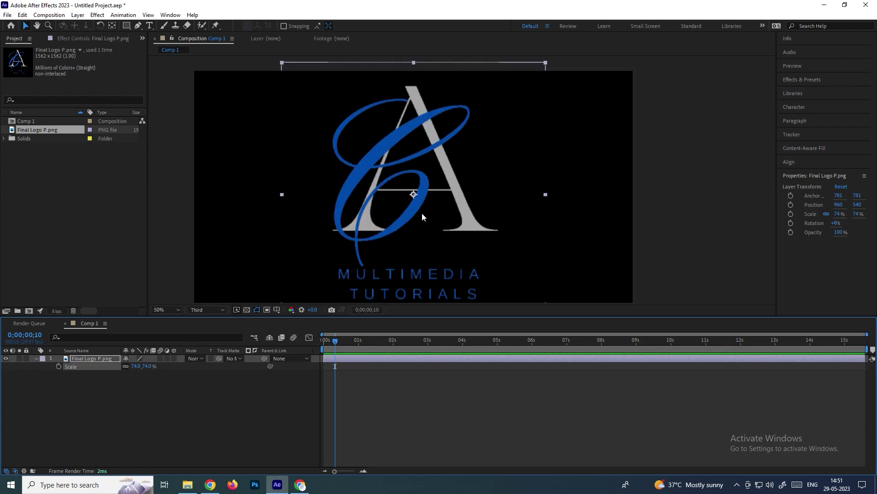
# - Examine the logo's overlapping letter shapes and tagline up close in the composition
pyautogui.moveTo(475, 208); pyautogui.dragTo(492, 188)
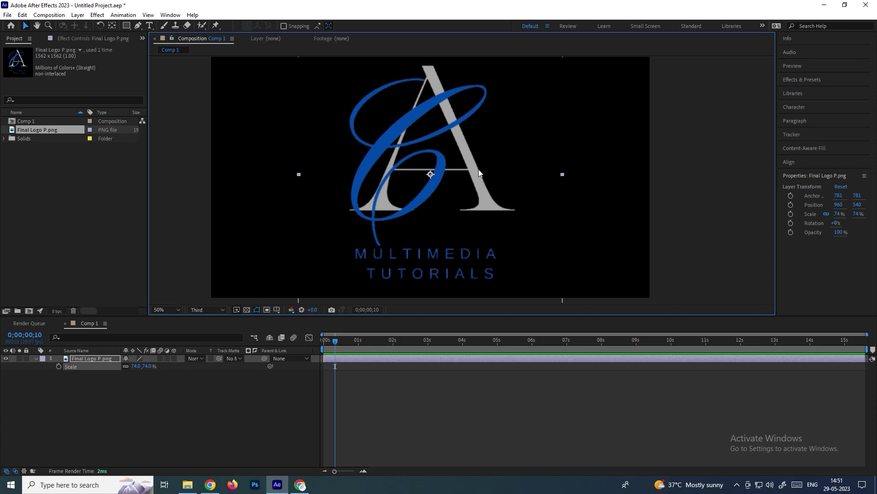
pyautogui.click(712, 169)
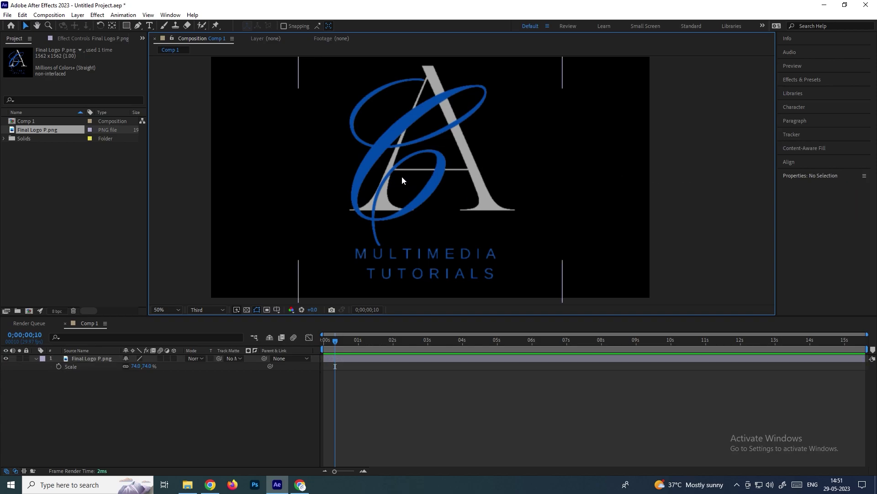
pyautogui.click(432, 153)
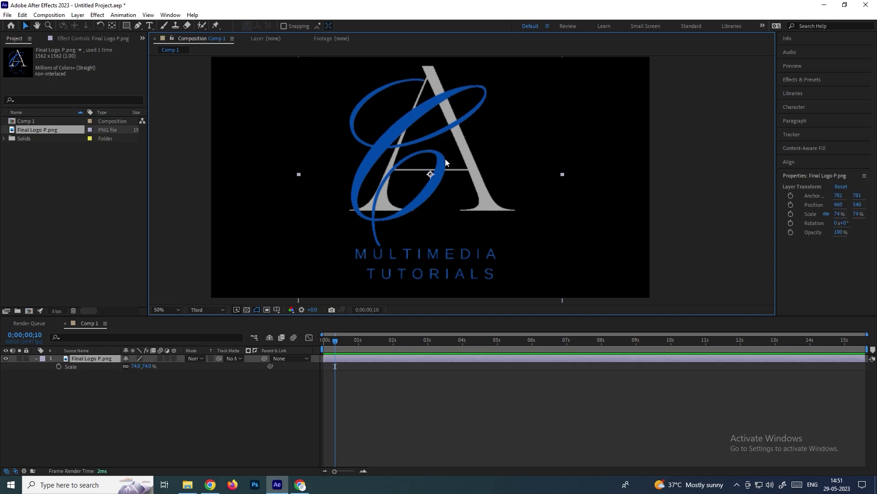
pyautogui.moveTo(443, 148); pyautogui.dragTo(438, 168)
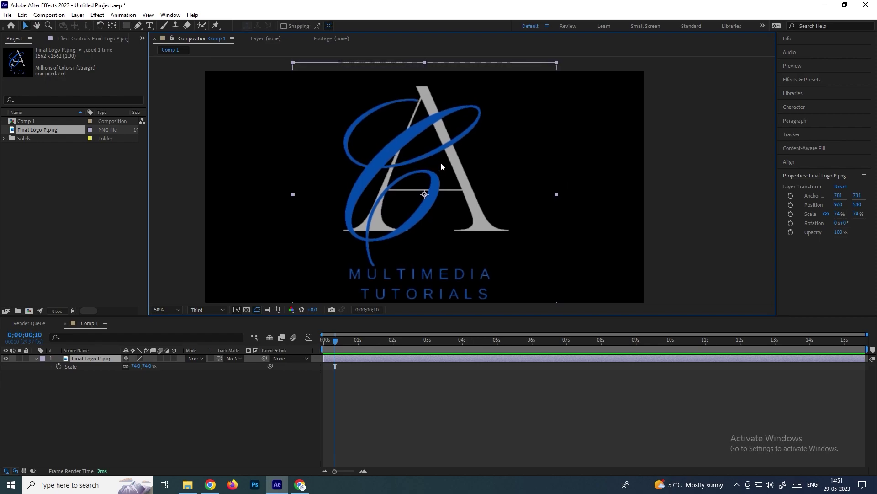
pyautogui.scroll(2, 349, 172)
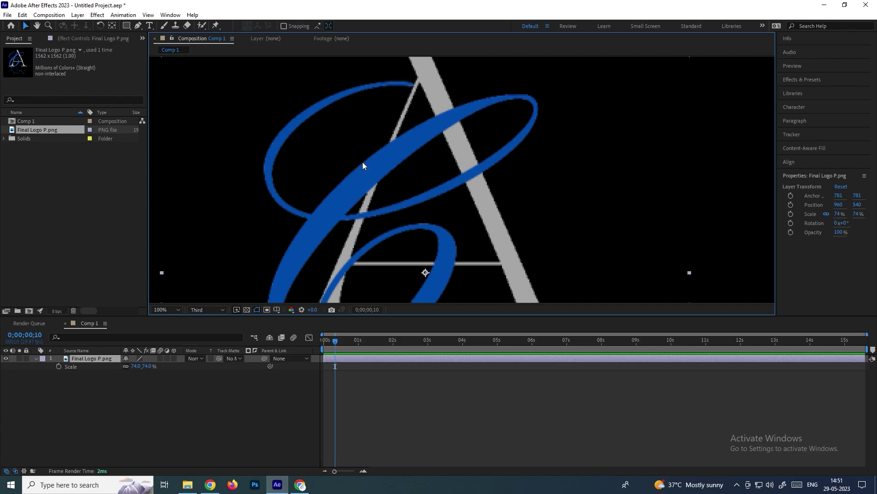
pyautogui.press(',')
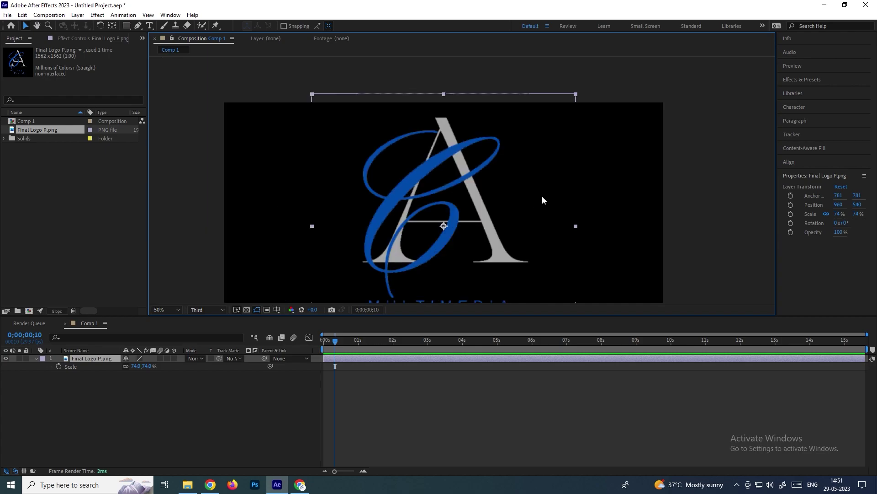
pyautogui.moveTo(593, 222); pyautogui.dragTo(571, 203)
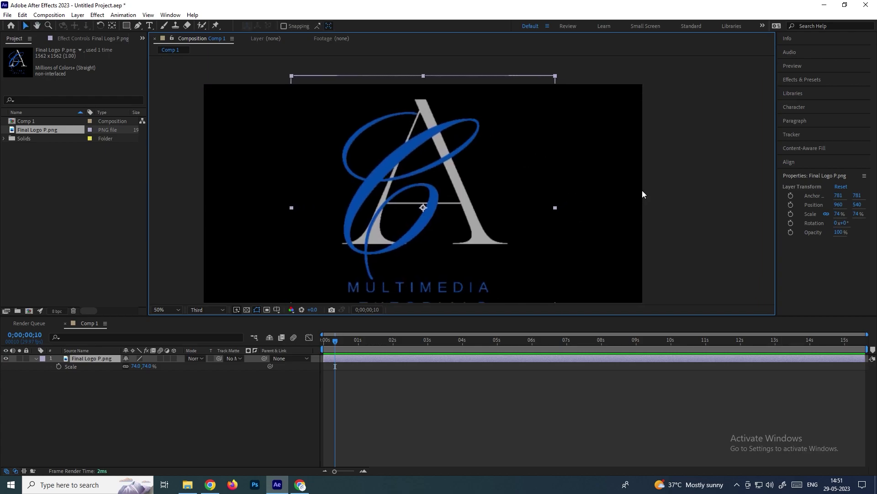
pyautogui.scroll(-2, 641, 190)
pyautogui.moveTo(619, 186); pyautogui.dragTo(594, 180)
pyautogui.scroll(2, 476, 184)
pyautogui.moveTo(419, 176); pyautogui.dragTo(479, 174)
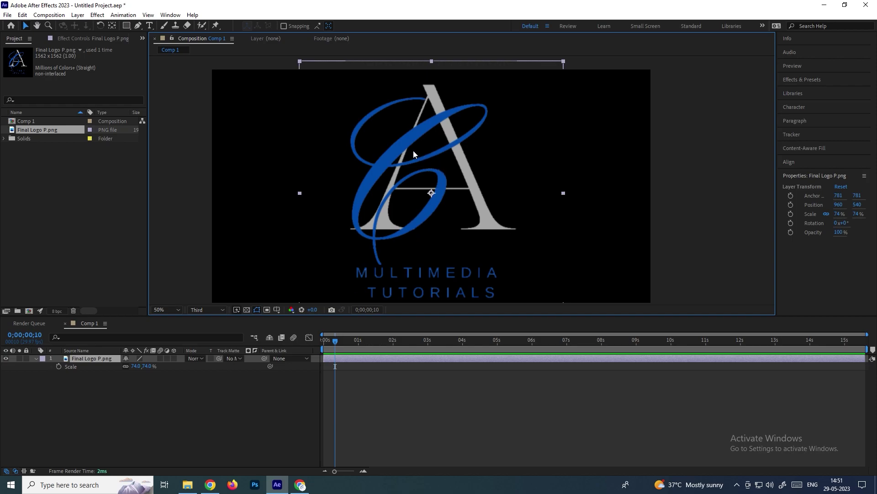
# - Auto-trace the logo layer's Alpha channel over the work area with Preview enabled, applying the masks to a new layer
pyautogui.click(75, 15)
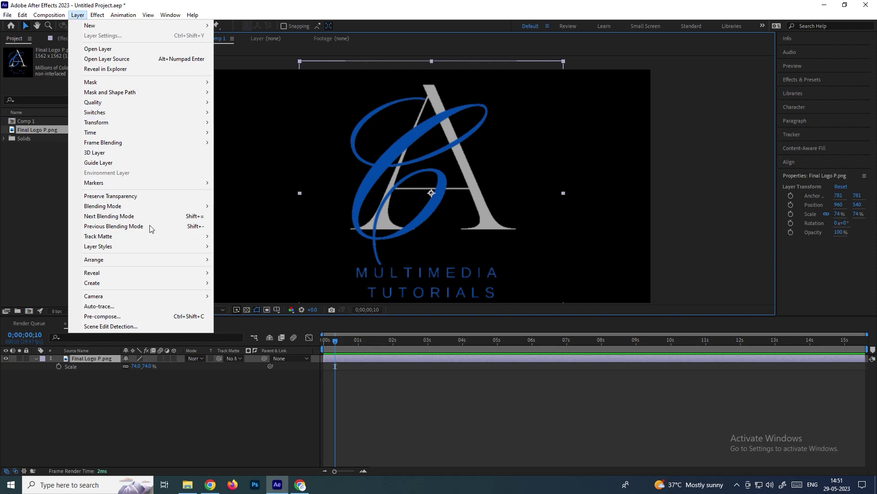
pyautogui.click(113, 307)
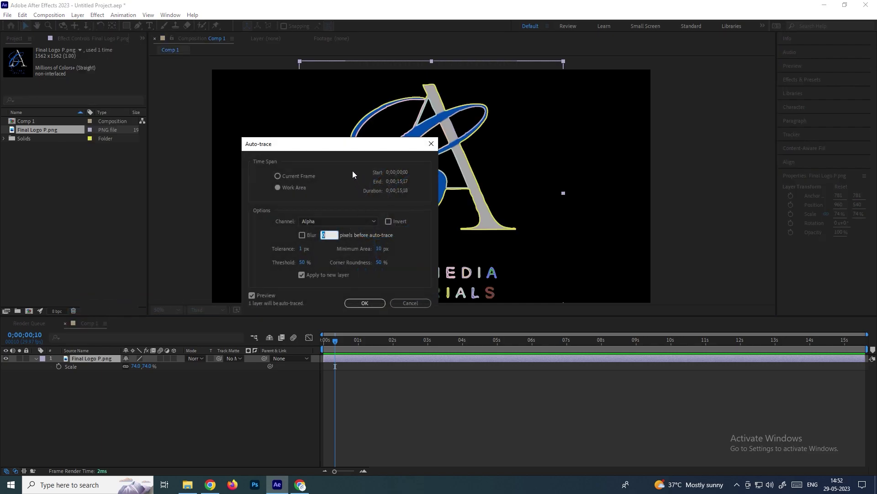
pyautogui.moveTo(330, 149); pyautogui.dragTo(657, 151)
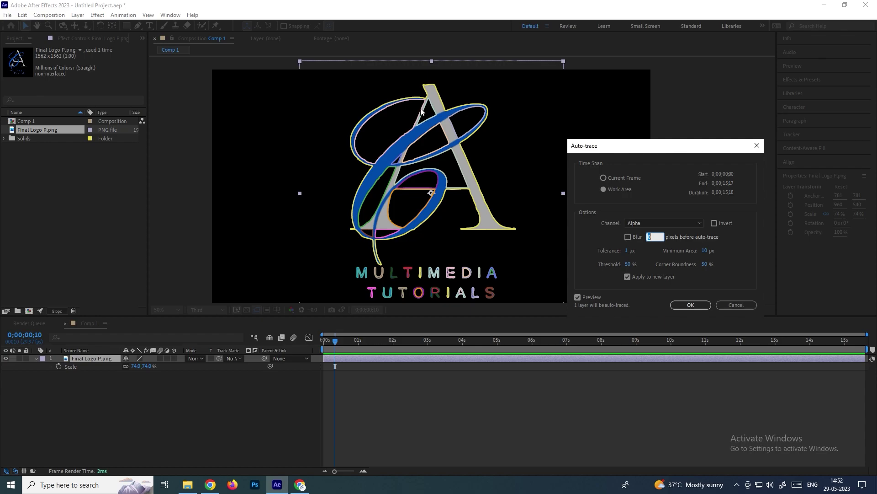
pyautogui.click(577, 298)
pyautogui.click(579, 297)
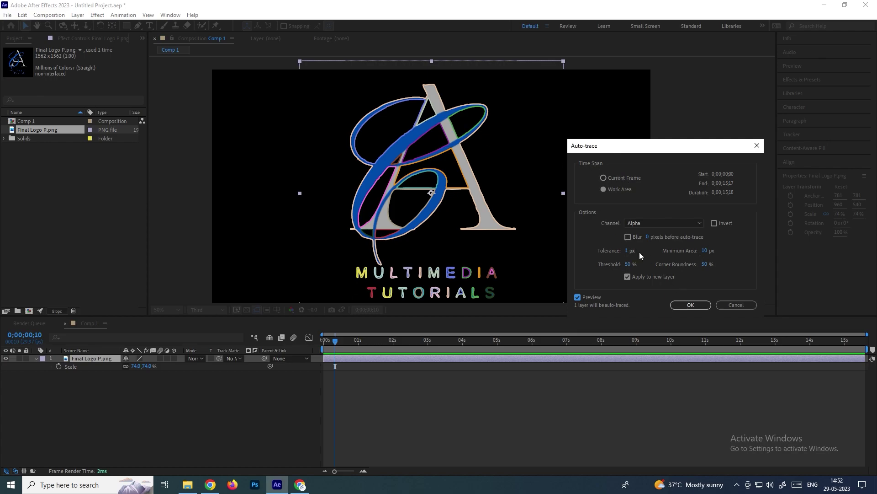
pyautogui.click(690, 304)
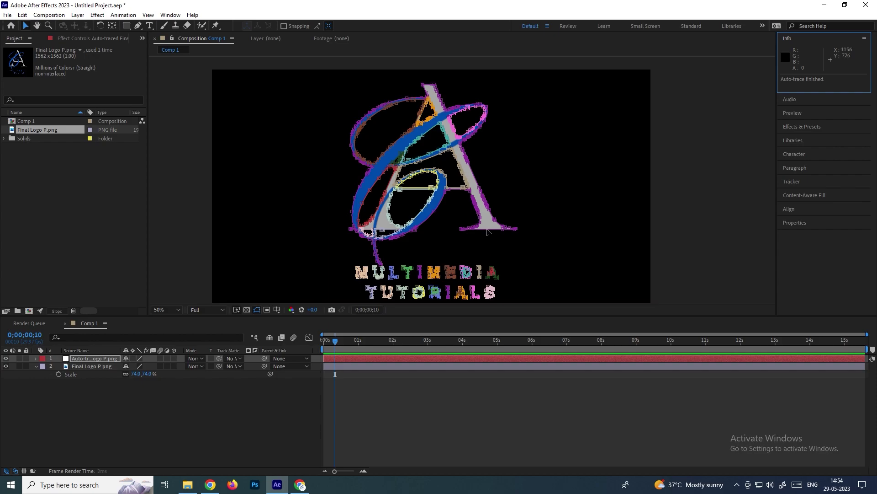
# - Try to pull a mask point off the inner loop on the auto-traced layer, and undo the path edit
pyautogui.click(94, 366)
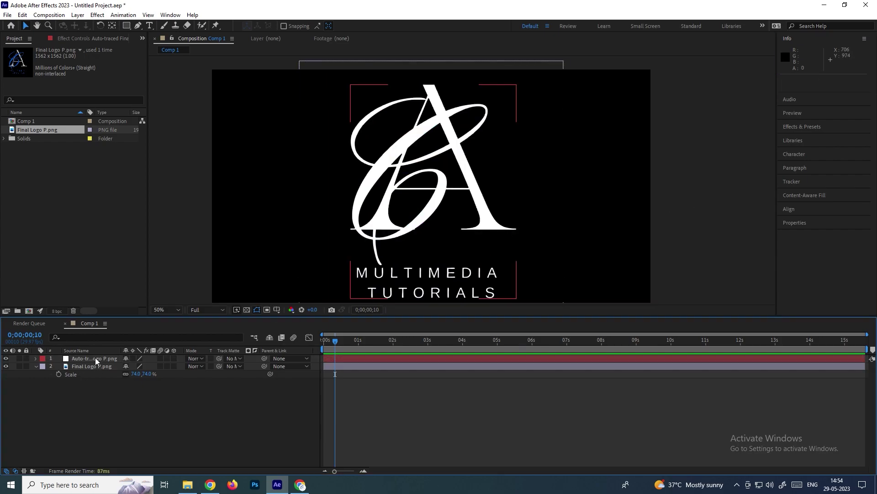
pyautogui.click(95, 358)
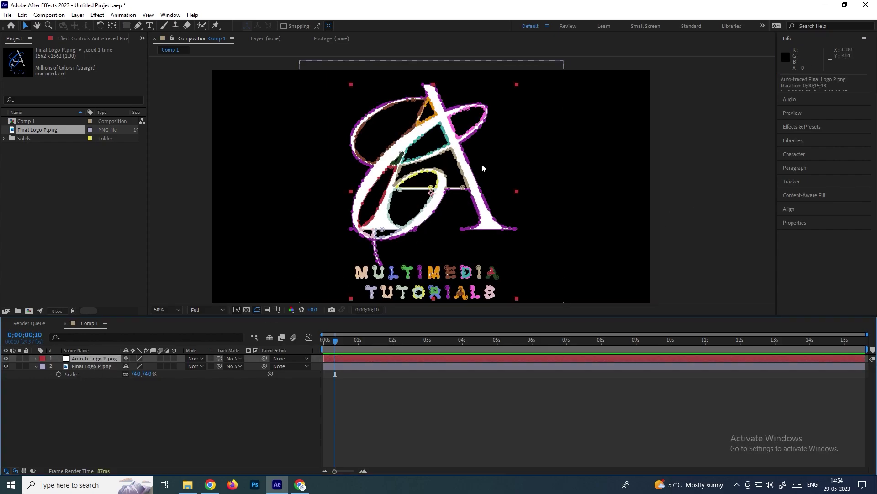
pyautogui.scroll(3, 482, 168)
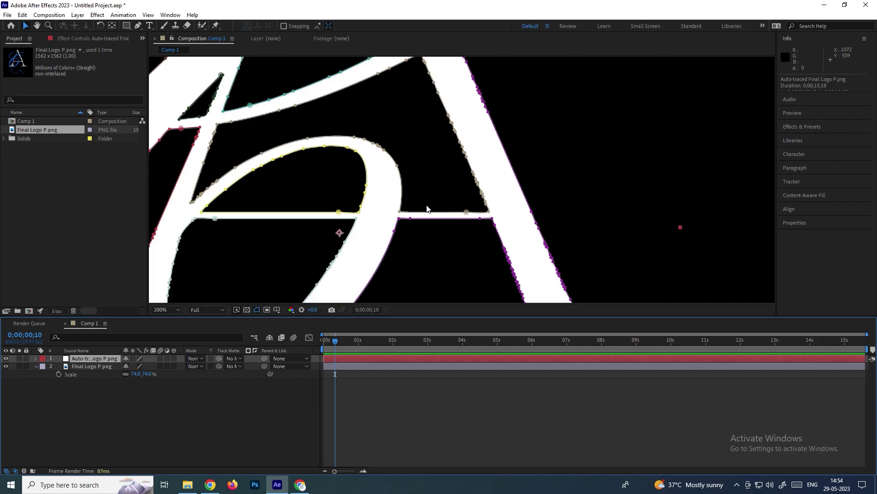
pyautogui.click(374, 215)
pyautogui.moveTo(360, 211); pyautogui.dragTo(386, 184)
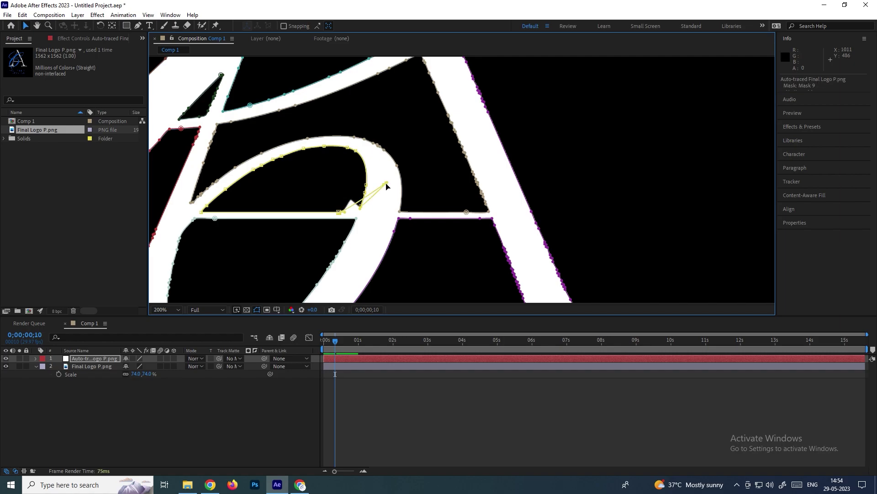
pyautogui.hotkey('ctrl', 'z')
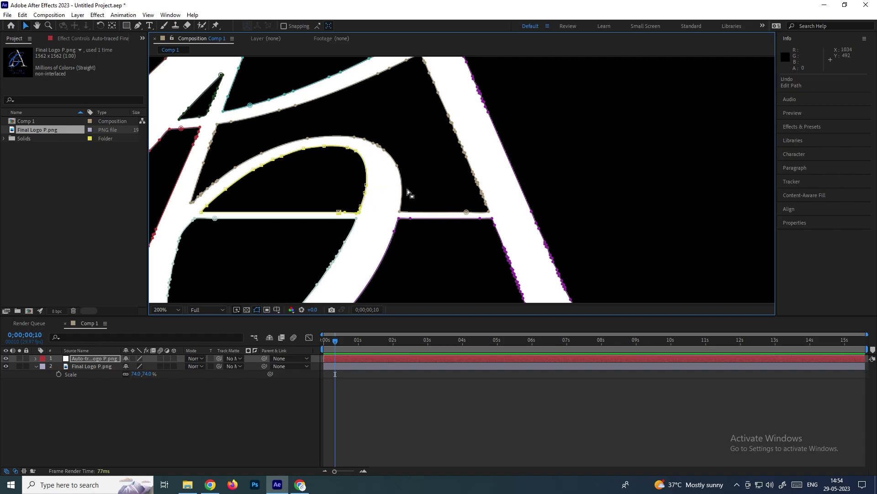
pyautogui.scroll(-4, 408, 192)
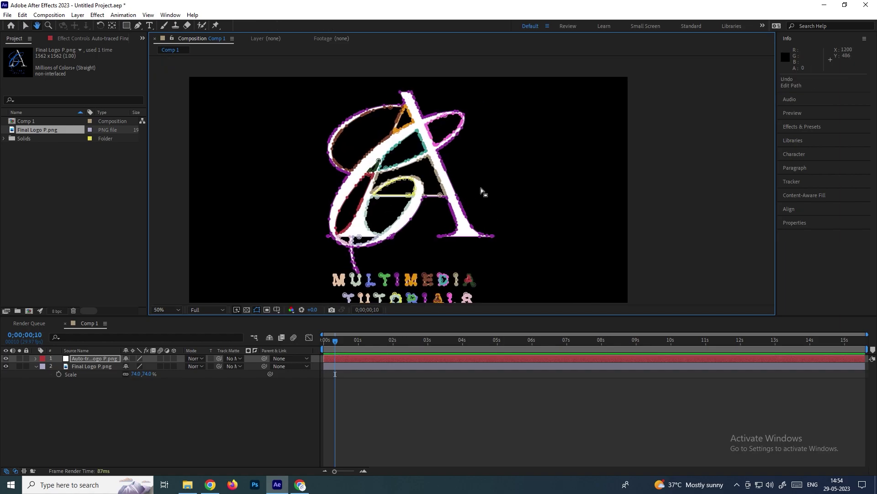
pyautogui.scroll(-1, 505, 192)
pyautogui.click(146, 422)
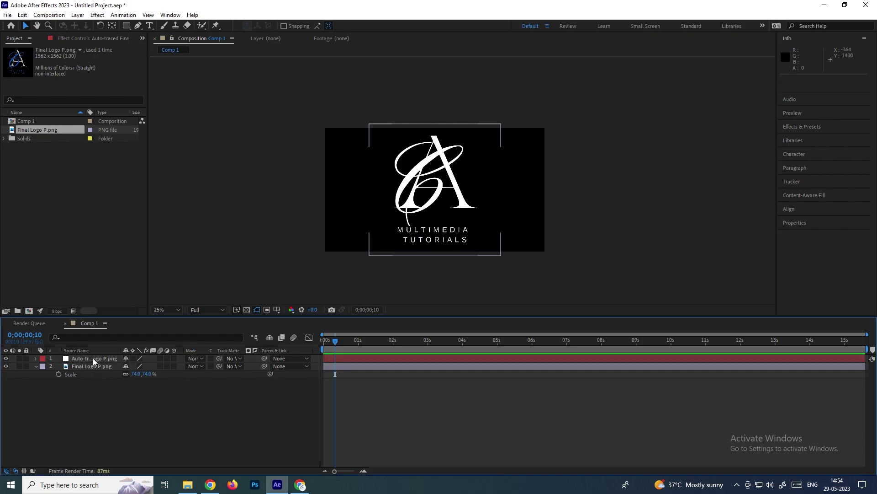
# - Apply the Video Copilot Saber effect to the auto-traced logo layer
pyautogui.click(97, 358)
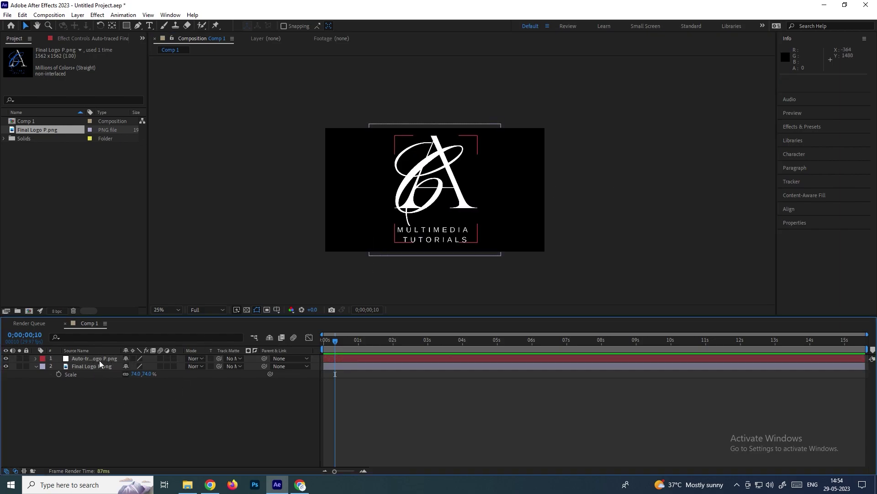
pyautogui.click(95, 359)
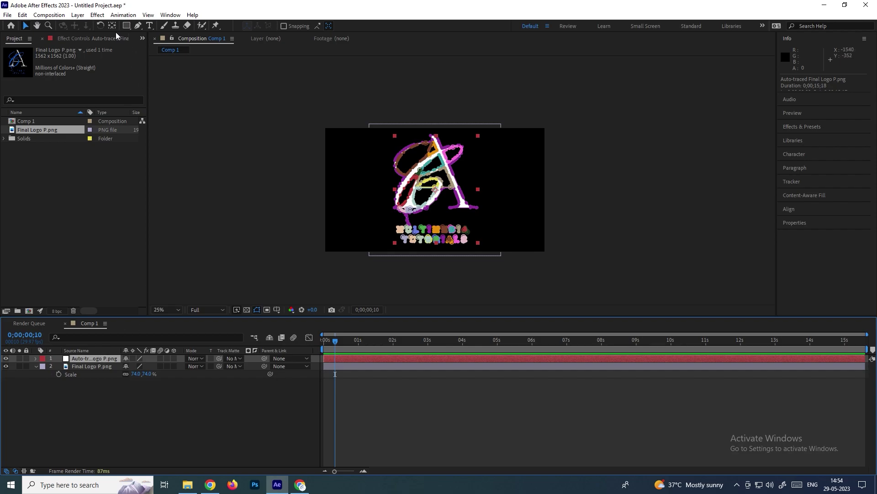
pyautogui.click(78, 15)
pyautogui.moveTo(97, 16)
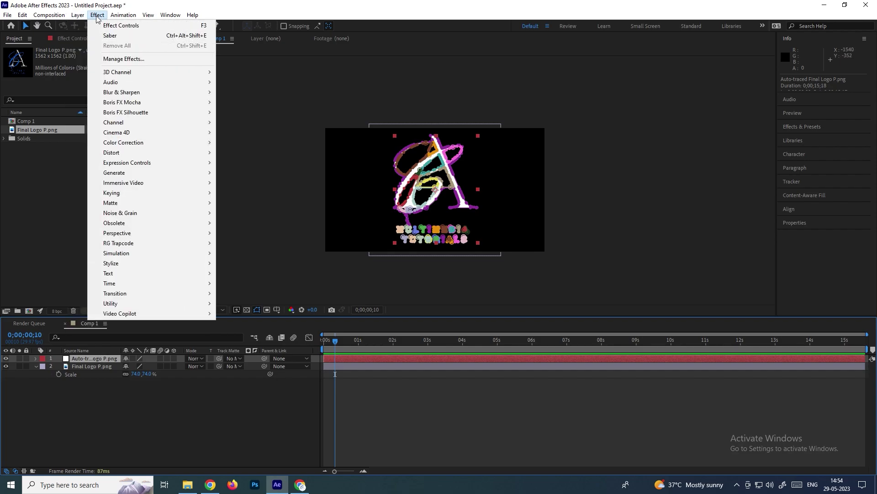
pyautogui.moveTo(181, 313)
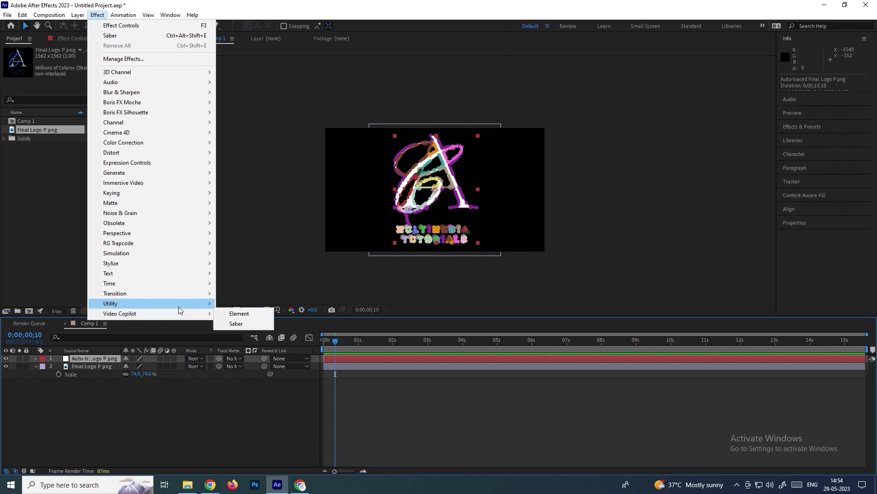
pyautogui.click(234, 323)
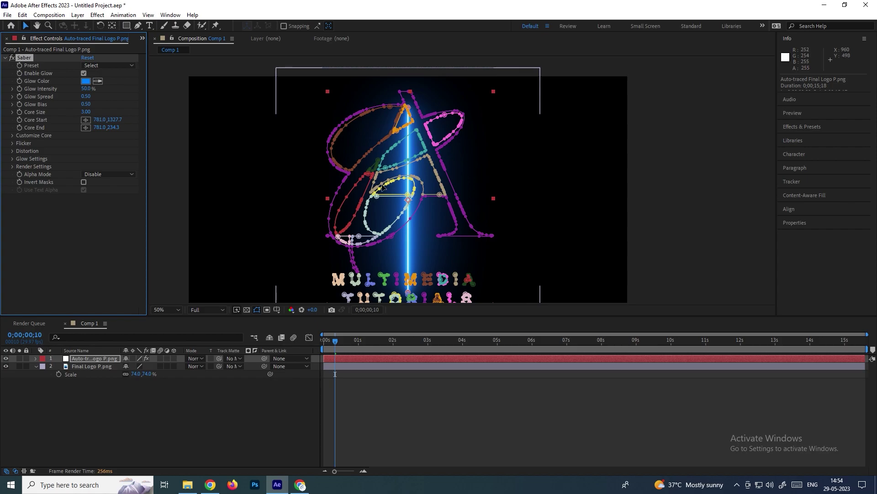
# - Set Saber's Core Type to Layer Masks so the glow follows the traced logo outlines
pyautogui.click(12, 136)
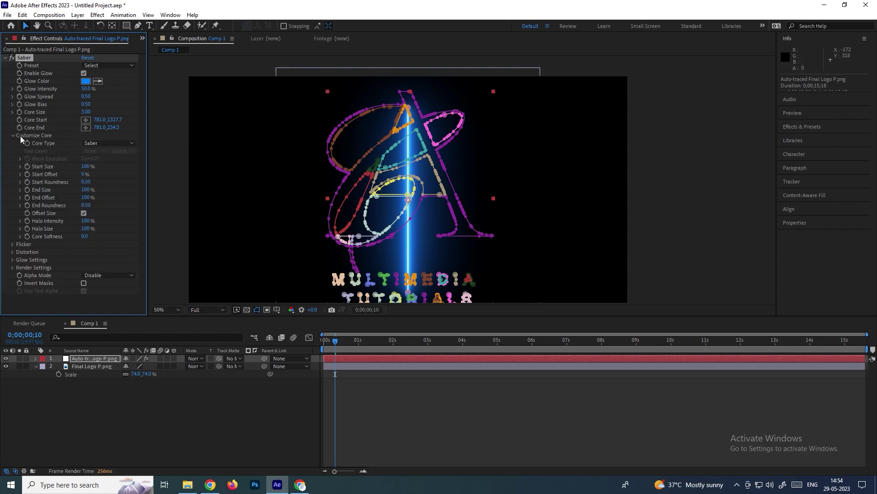
pyautogui.click(103, 143)
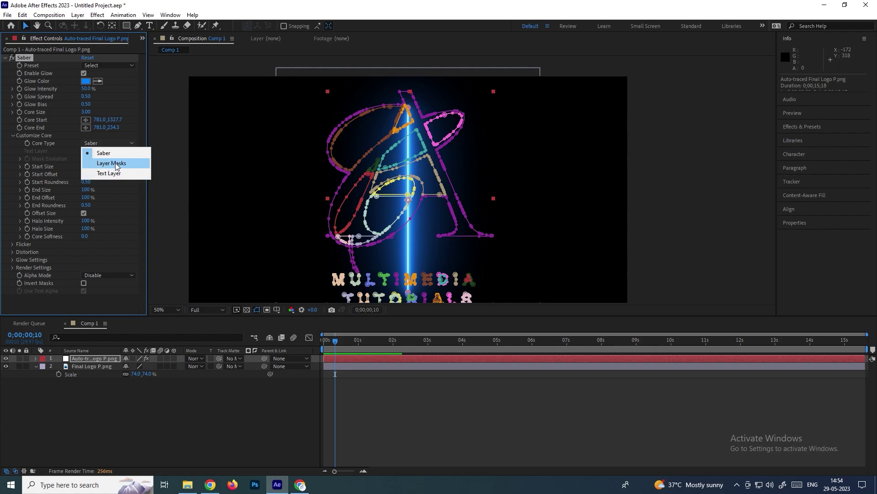
pyautogui.click(123, 166)
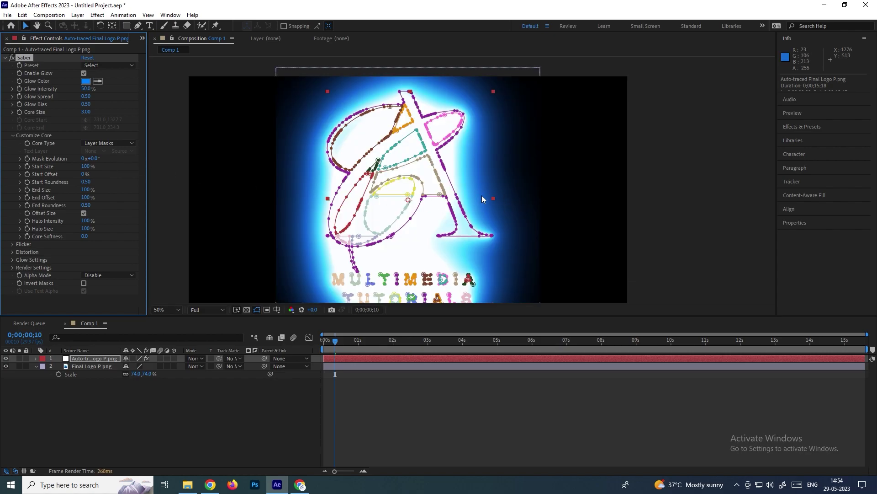
pyautogui.scroll(-2, 462, 192)
pyautogui.scroll(2, 438, 206)
# - Lower the Saber Glow Intensity to 16% and check the whole glowing logo in the composition
pyautogui.moveTo(85, 89); pyautogui.dragTo(79, 93)
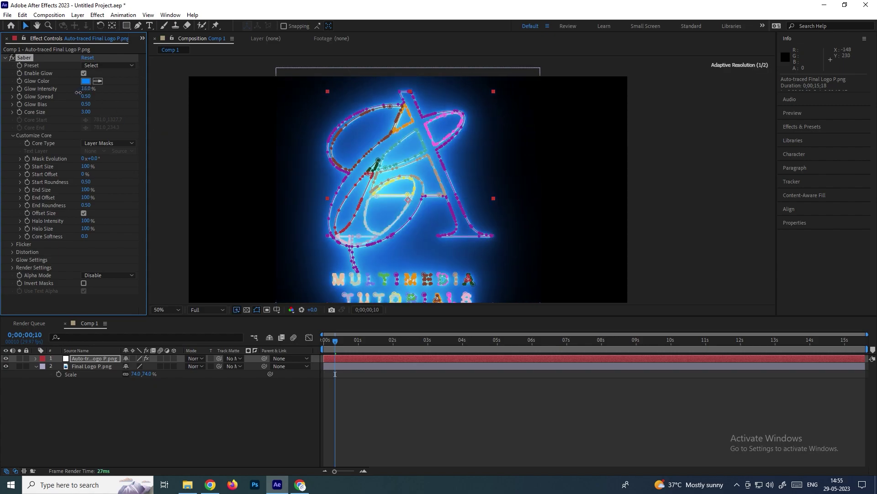
pyautogui.click(656, 174)
pyautogui.moveTo(617, 184); pyautogui.dragTo(584, 177)
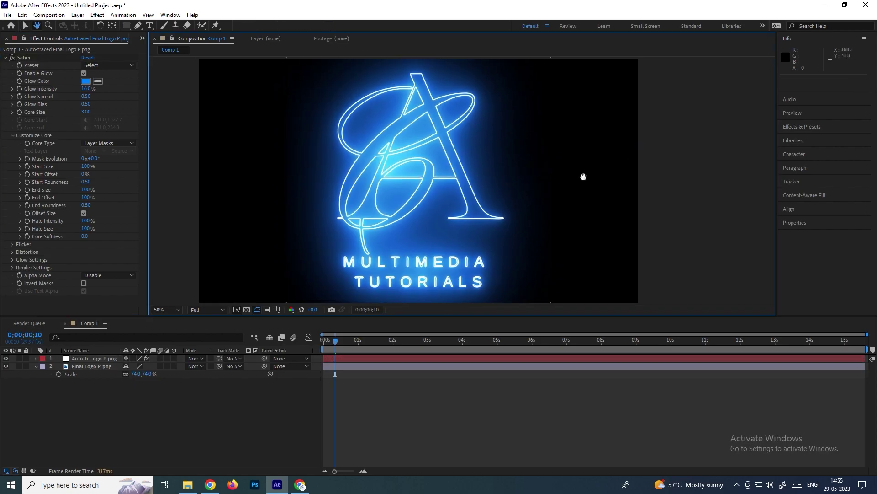
pyautogui.press(',')
pyautogui.press('.')
# - Try the Fog preset of the Saber effect on the logo
pyautogui.click(99, 67)
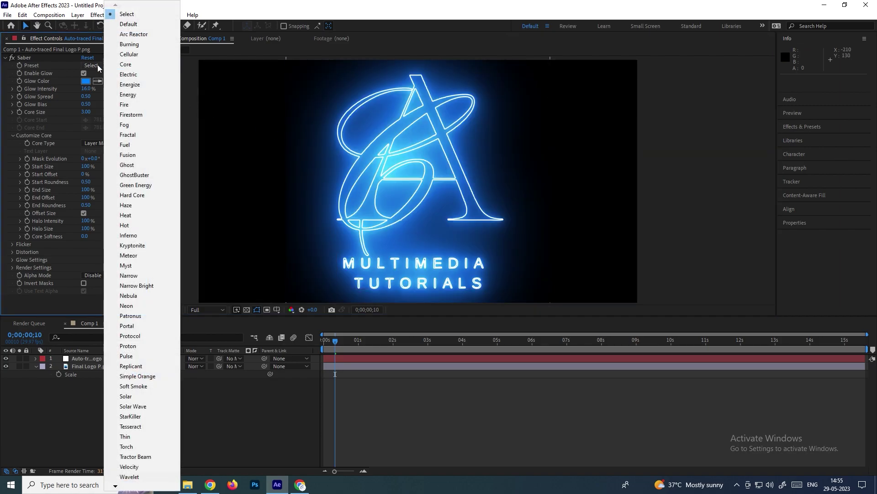
pyautogui.click(131, 125)
pyautogui.click(723, 207)
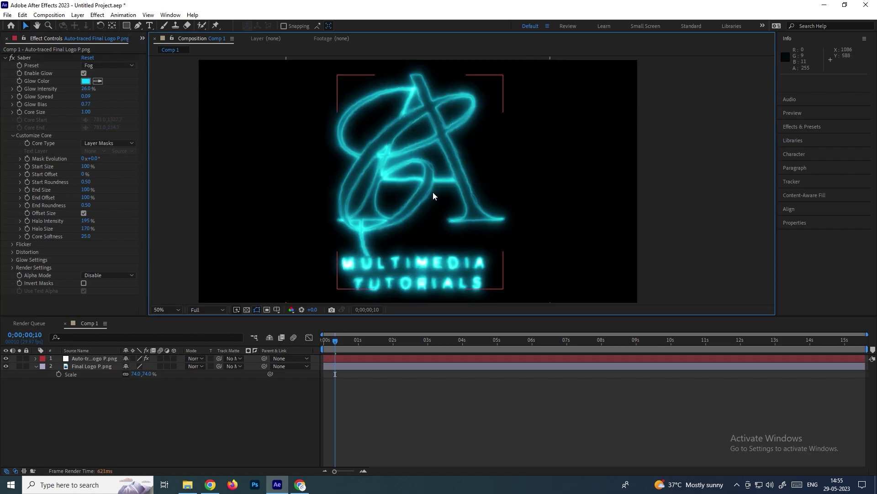
# - Try the Fire preset of the Saber effect with Glow Intensity reduced to 26%
pyautogui.click(112, 65)
pyautogui.click(138, 105)
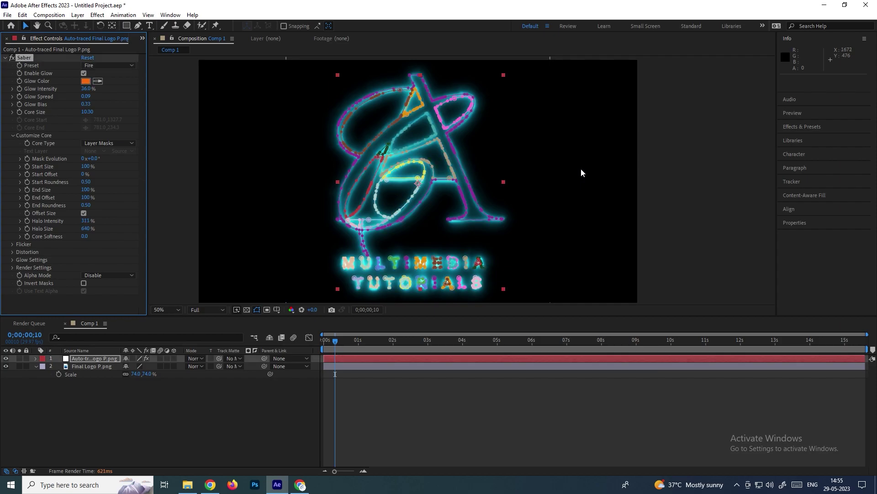
pyautogui.click(693, 165)
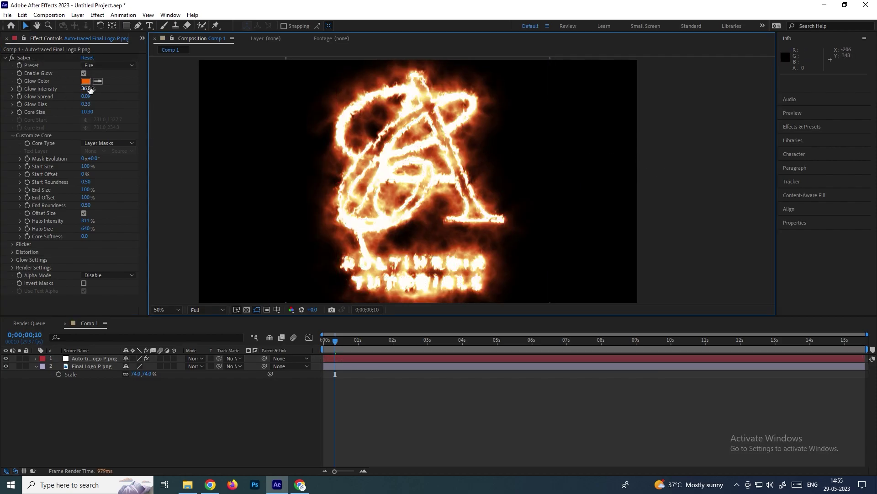
pyautogui.moveTo(90, 89); pyautogui.dragTo(85, 89)
pyautogui.click(678, 163)
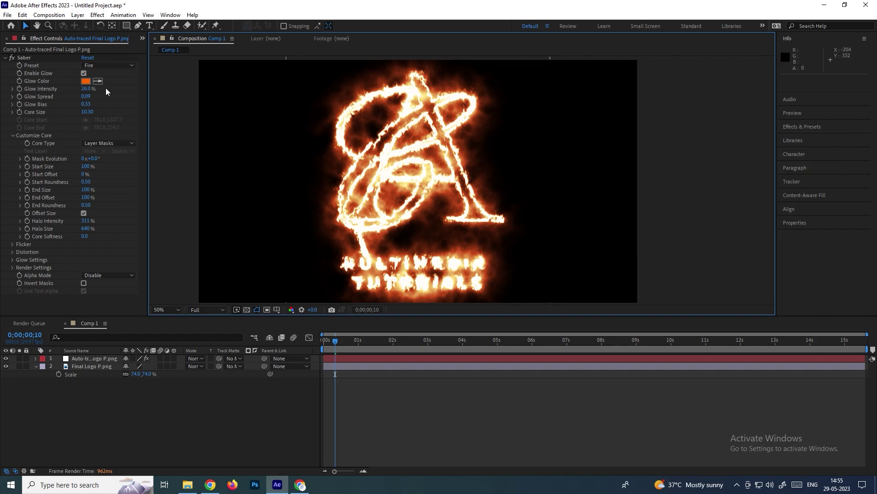
# - Switch the Saber effect to the Electric preset
pyautogui.click(103, 66)
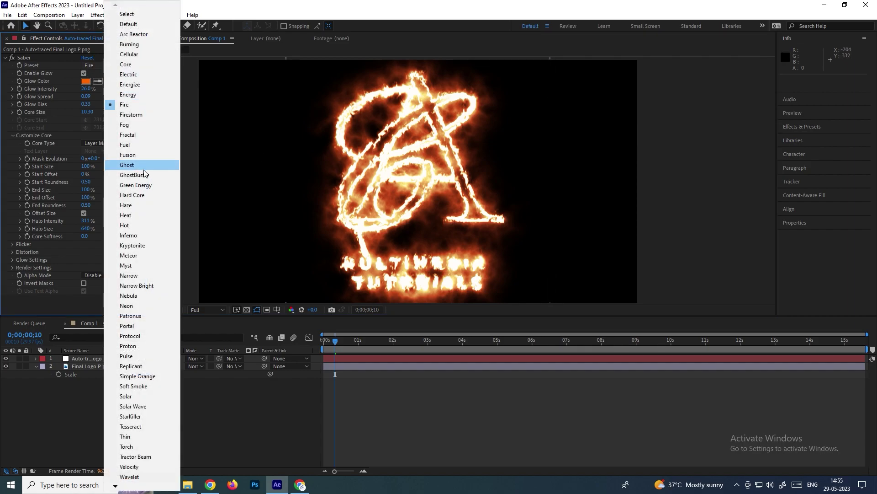
pyautogui.click(137, 75)
pyautogui.click(698, 194)
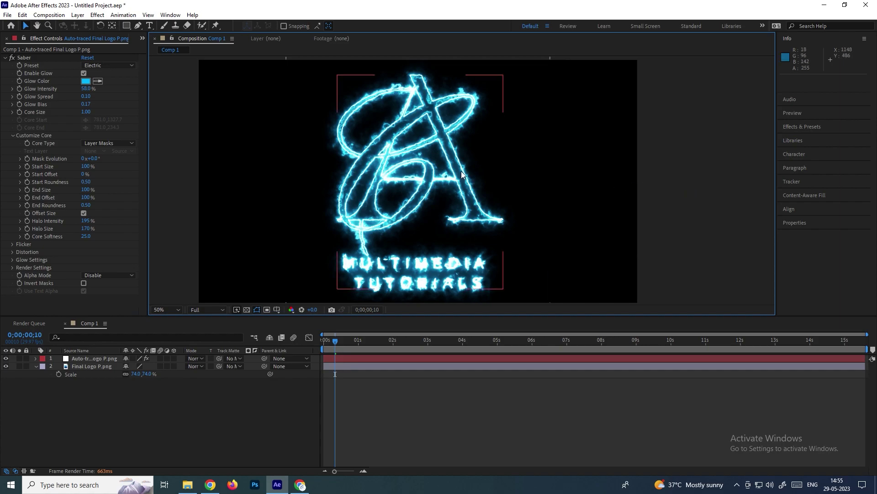
pyautogui.click(254, 434)
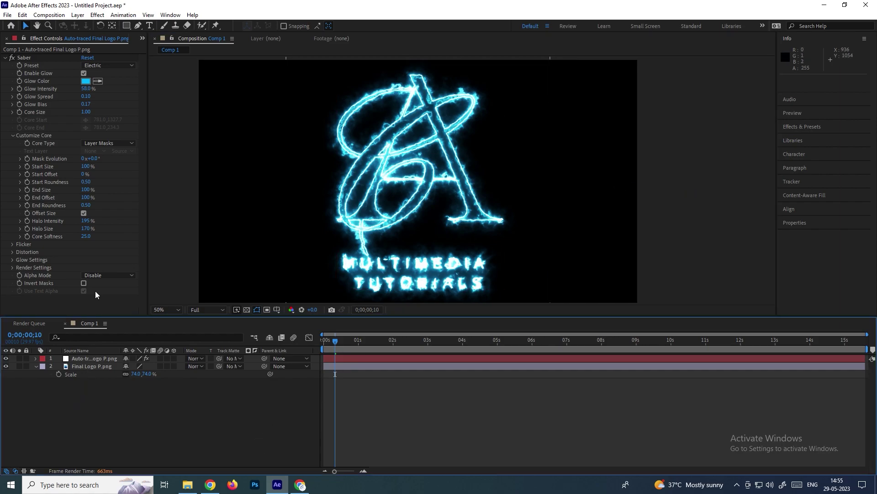
# - Keyframe Saber's End Offset from 0% at 0;00;00;00 to 100% at 0;00;02;00
pyautogui.click(45, 198)
pyautogui.click(323, 344)
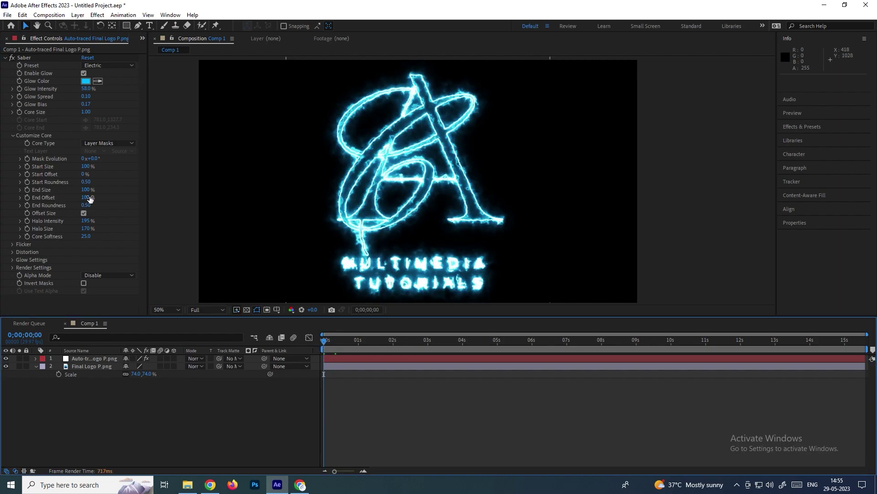
pyautogui.moveTo(85, 198); pyautogui.dragTo(2, 205)
pyautogui.click(707, 168)
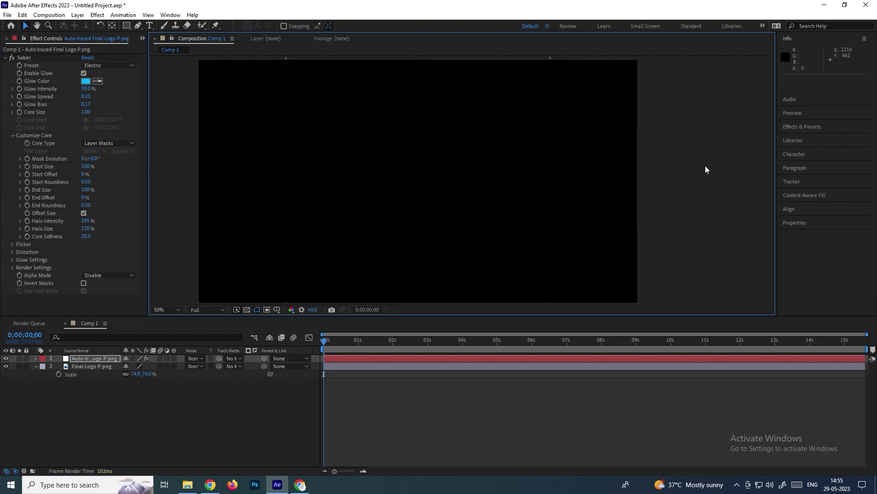
pyautogui.click(29, 198)
pyautogui.moveTo(369, 343); pyautogui.dragTo(394, 348)
pyautogui.moveTo(85, 198); pyautogui.dragTo(203, 200)
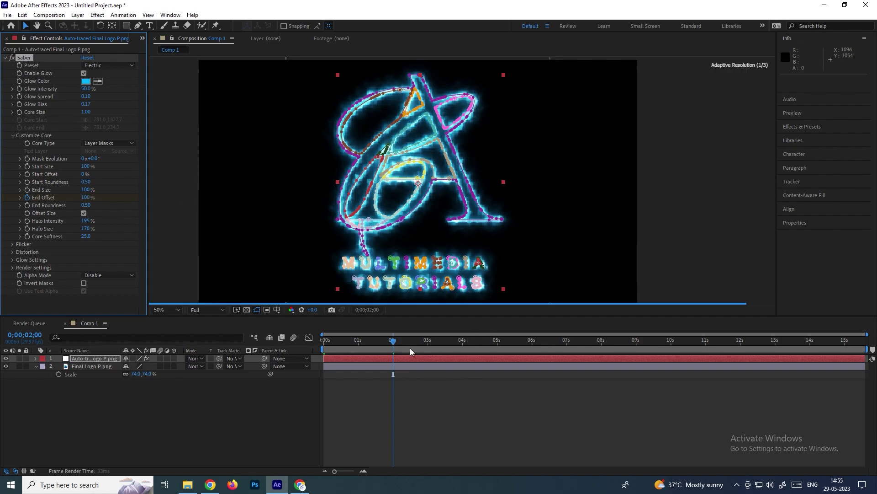
# - Preview the electric logo's draw-on animation from the start of the composition, and return to the first frame
pyautogui.moveTo(388, 345); pyautogui.dragTo(319, 352)
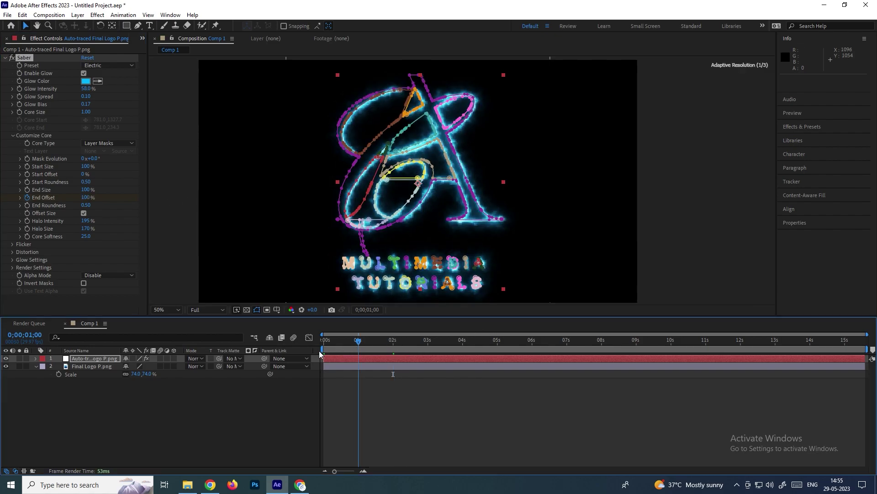
pyautogui.click(704, 235)
pyautogui.press('space')
pyautogui.press('space')
pyautogui.press('space')
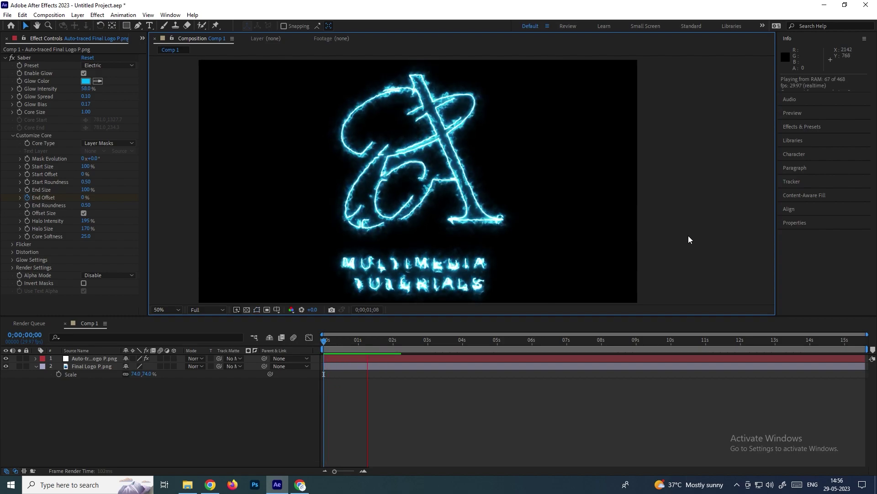
pyautogui.moveTo(377, 340); pyautogui.dragTo(392, 339)
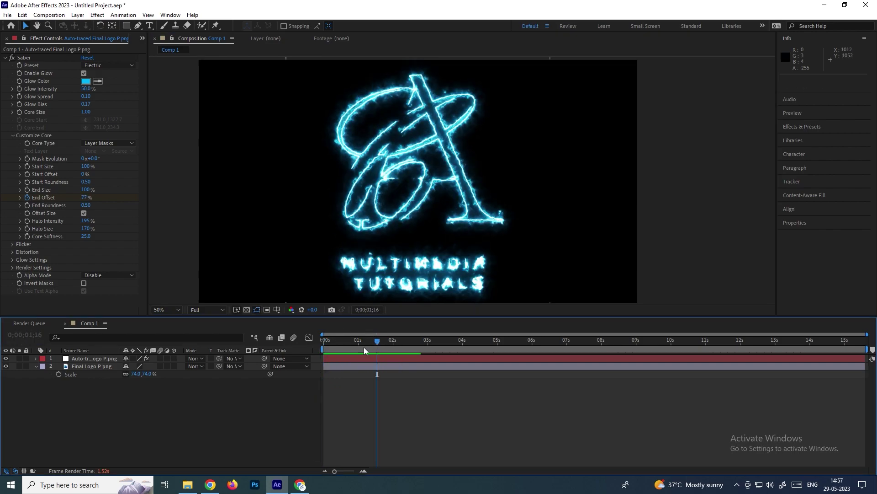
pyautogui.press('Home')
# - Show the project items again and move the current time to 0;00;01;10
pyautogui.click(141, 39)
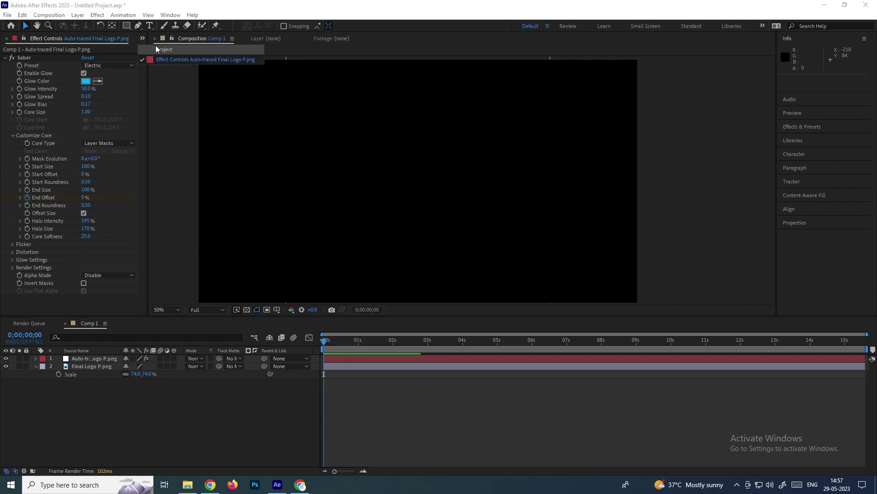
pyautogui.click(174, 48)
pyautogui.click(352, 341)
pyautogui.moveTo(362, 344); pyautogui.dragTo(370, 343)
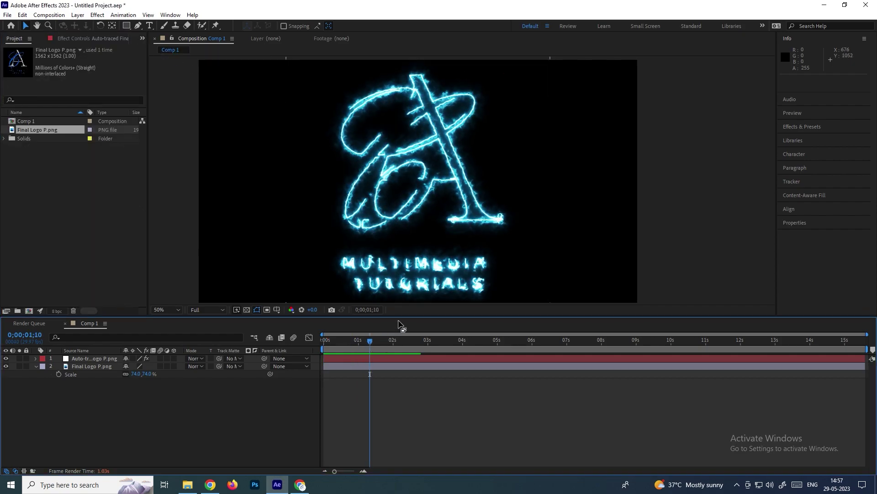
pyautogui.click(669, 178)
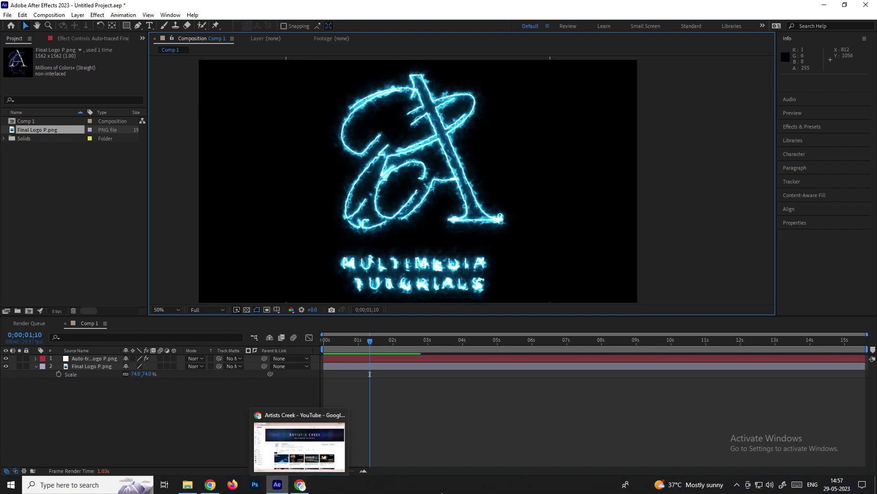
# - Bring youtube-logo-hd-8.png into the project and delete both Final Logo P layers from Comp 1
pyautogui.click(300, 485)
pyautogui.moveTo(97, 390); pyautogui.dragTo(92, 354)
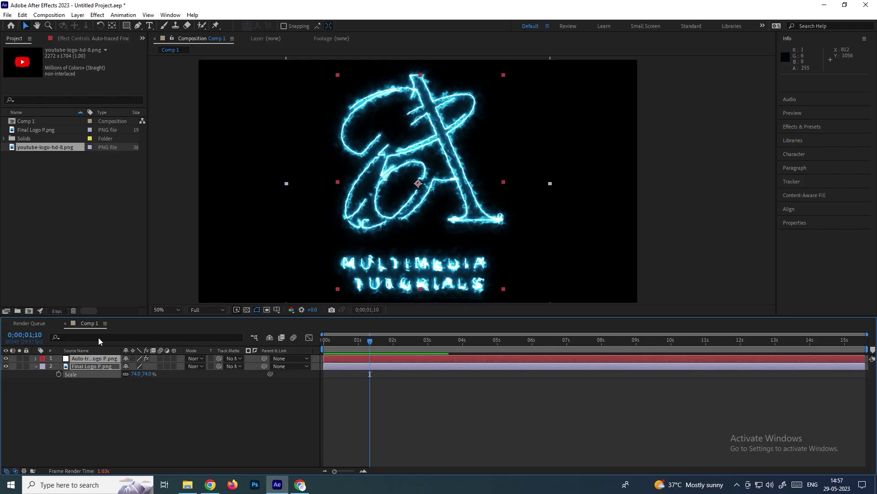
pyautogui.press('Delete')
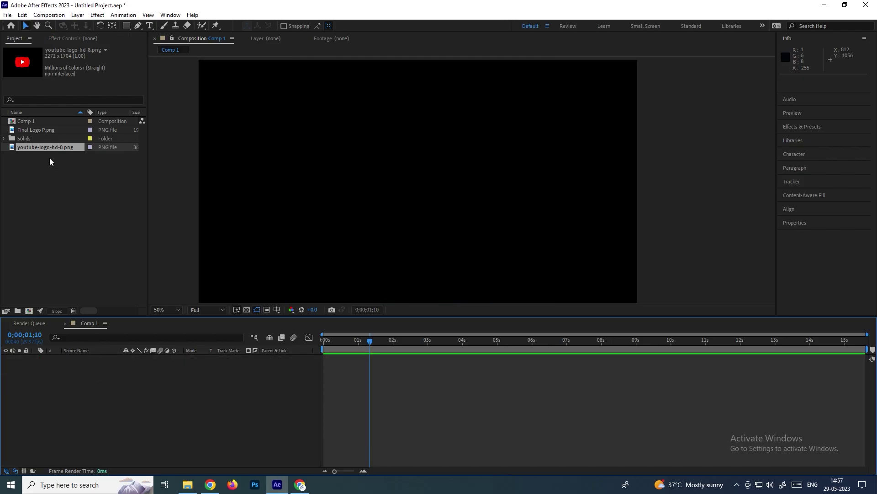
# - Place youtube-logo-hd-8.png in Comp 1 as a layer
pyautogui.moveTo(22, 147); pyautogui.dragTo(129, 392)
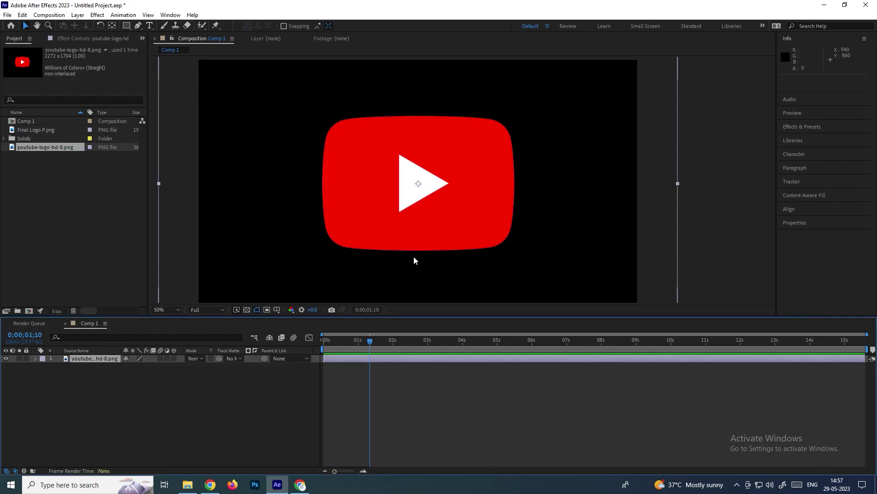
pyautogui.scroll(-2, 533, 218)
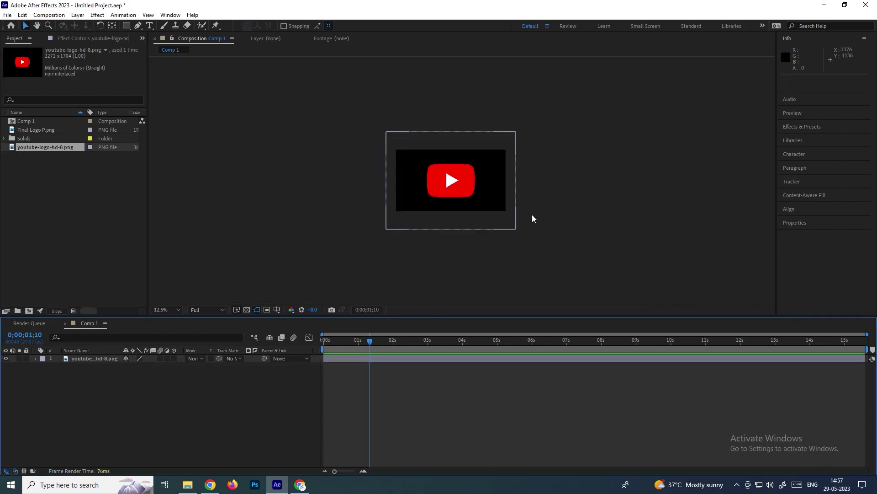
pyautogui.scroll(1, 533, 218)
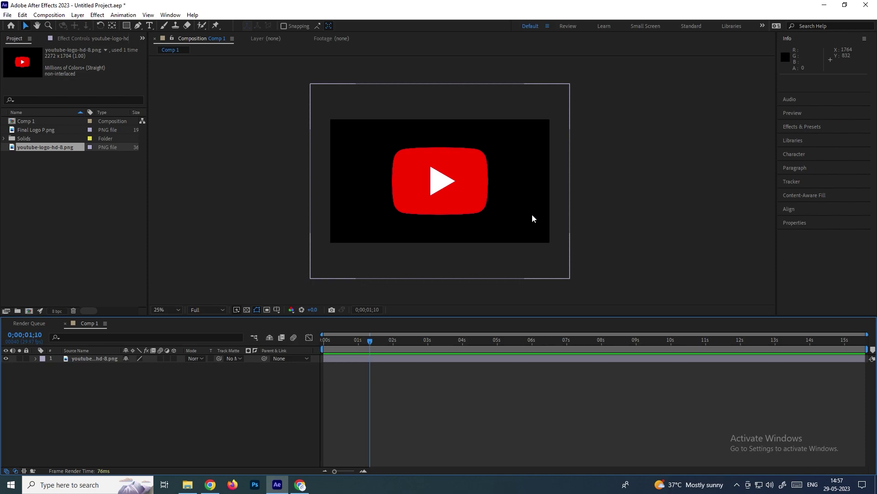
pyautogui.scroll(2, 511, 221)
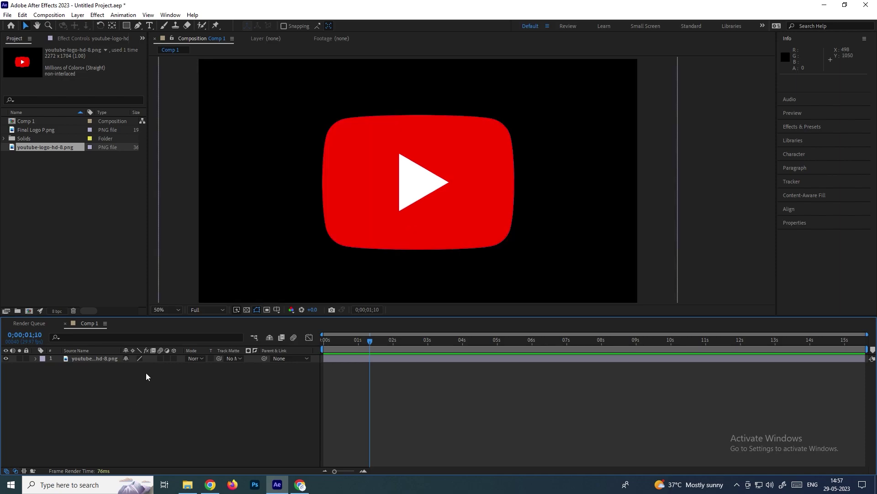
# - Auto-trace the YouTube logo layer onto a new layer
pyautogui.click(99, 359)
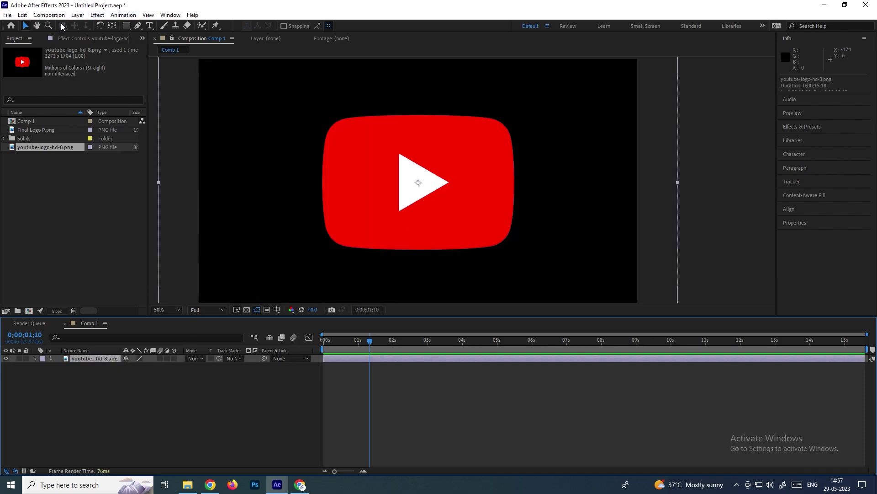
pyautogui.click(77, 15)
pyautogui.click(122, 305)
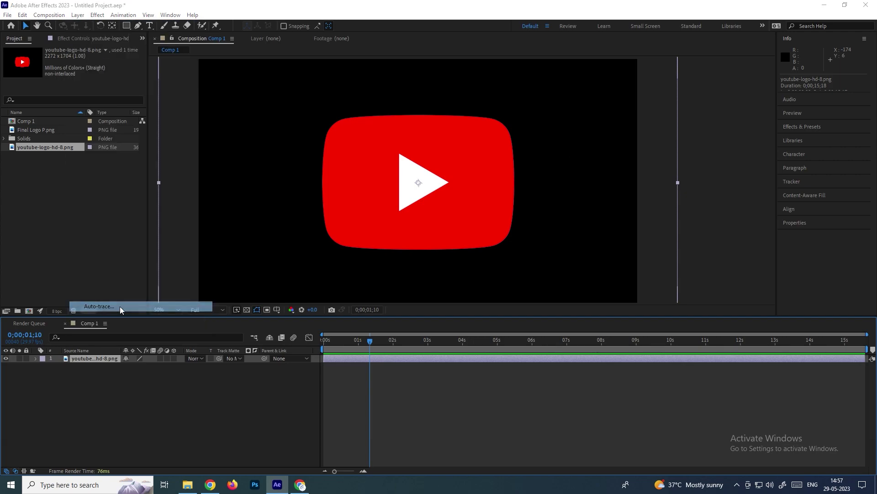
pyautogui.click(690, 304)
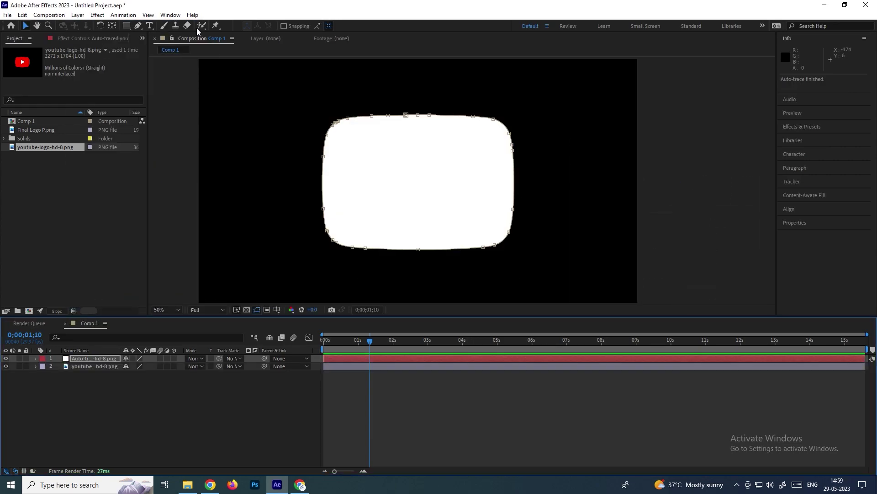
pyautogui.click(153, 404)
# - Move the auto-traced layer aside to uncover the YouTube logo, and undo the move
pyautogui.click(438, 197)
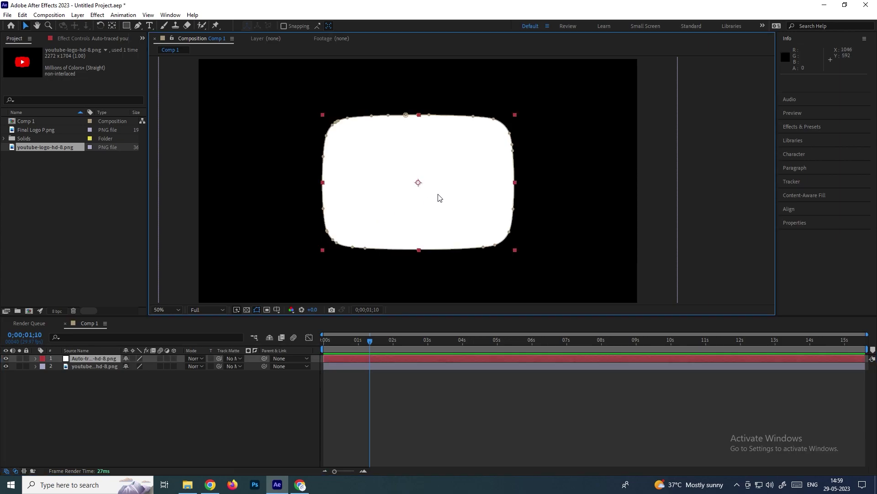
pyautogui.scroll(2, 423, 183)
pyautogui.scroll(-2, 424, 183)
pyautogui.moveTo(477, 179)
pyautogui.mouseDown()
pyautogui.moveTo(485, 224)
pyautogui.moveTo(553, 231)
pyautogui.moveTo(624, 212)
pyautogui.mouseUp()
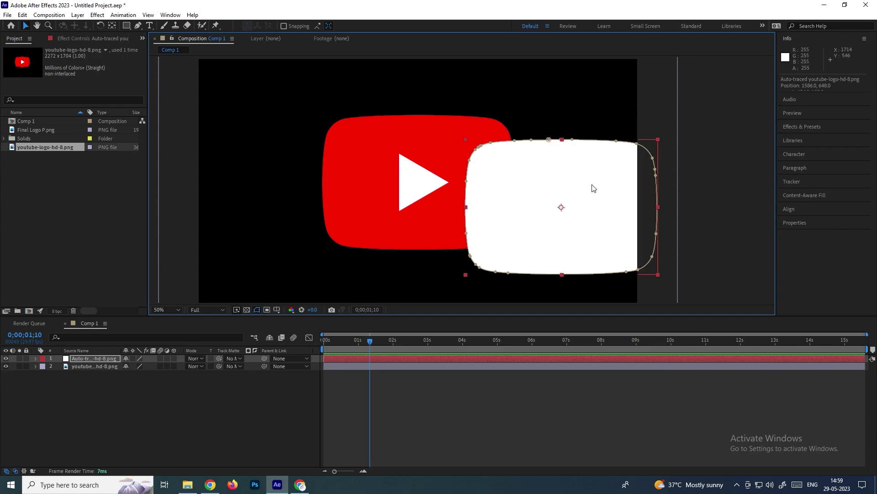
pyautogui.hotkey('ctrl', 'z')
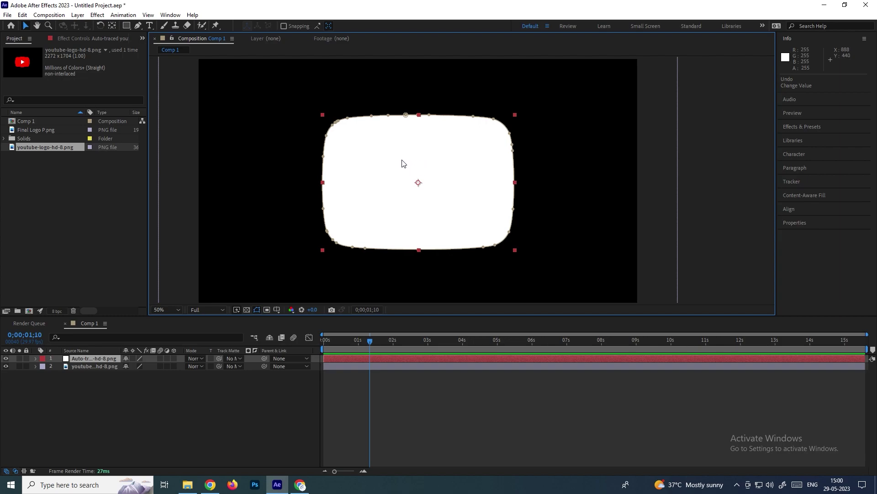
pyautogui.click(119, 417)
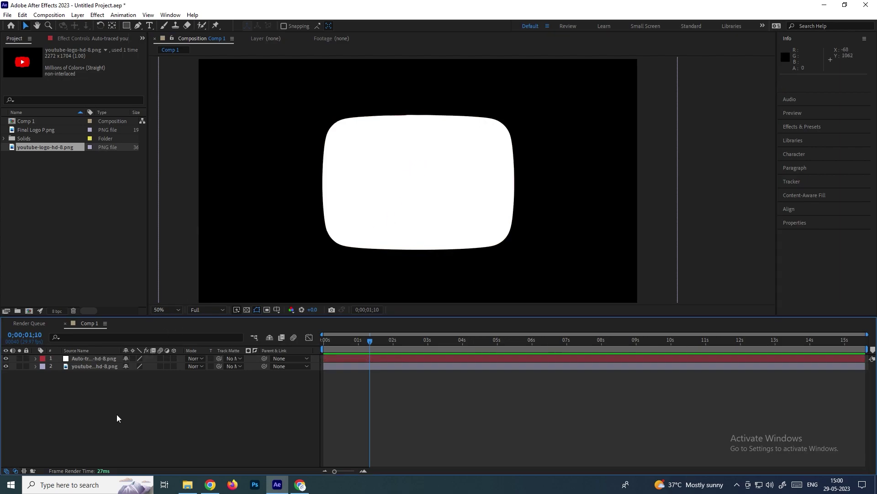
# - Hide the auto-traced layer, trace the play triangle as a closed Pen tool mask on it, and show the layer again
pyautogui.click(94, 359)
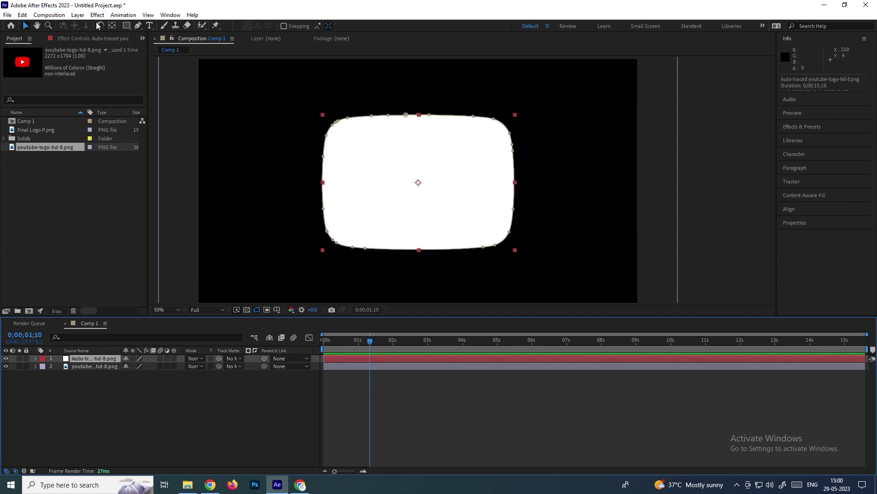
pyautogui.moveTo(139, 27); pyautogui.dragTo(182, 36)
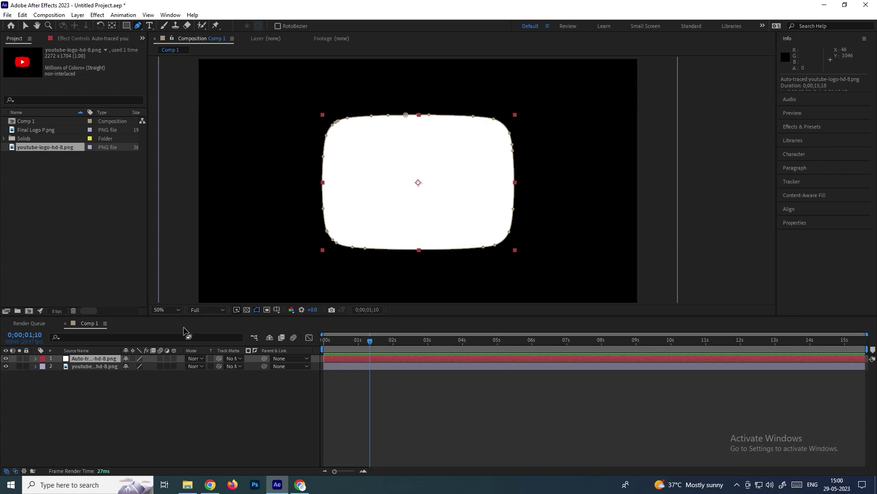
pyautogui.click(6, 359)
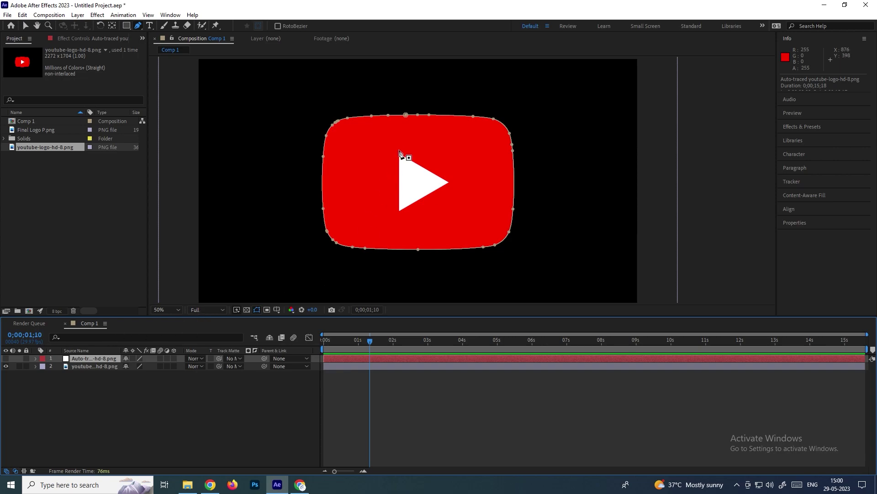
pyautogui.click(400, 155)
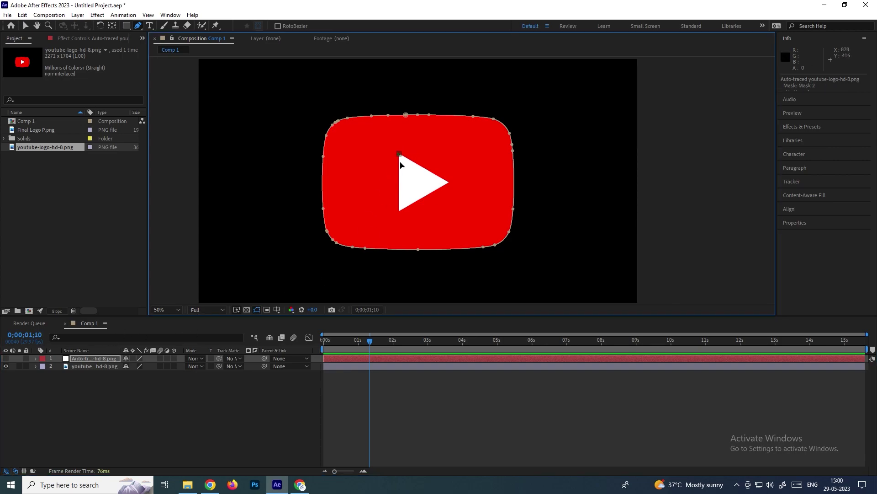
pyautogui.click(400, 211)
pyautogui.click(448, 182)
pyautogui.click(401, 154)
pyautogui.click(107, 415)
pyautogui.click(92, 360)
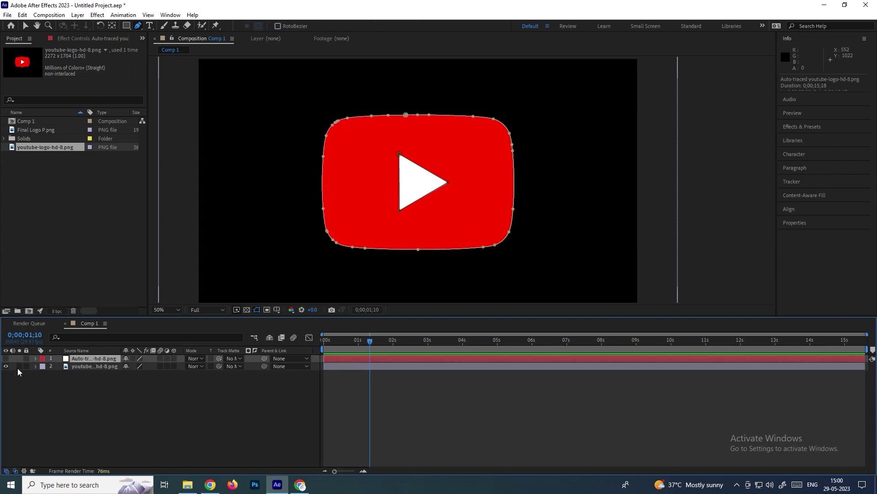
pyautogui.click(6, 358)
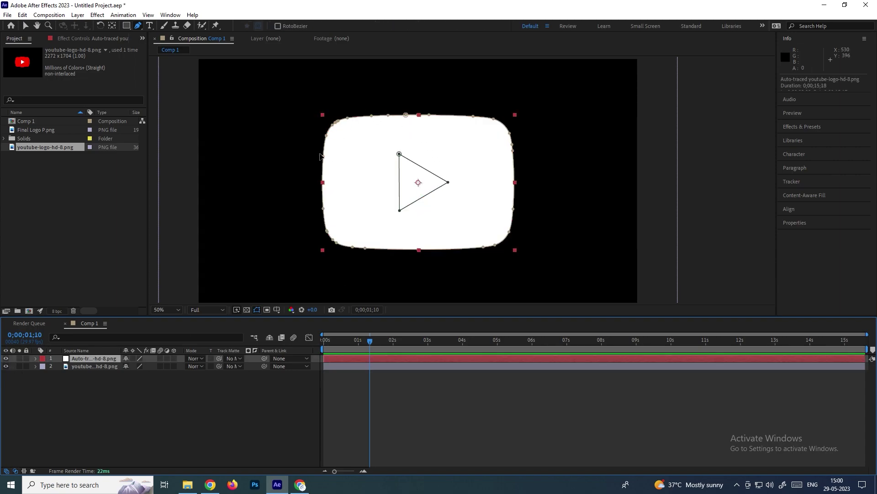
# - Apply the Video Copilot Saber effect to the auto-traced YouTube logo layer
pyautogui.click(95, 387)
pyautogui.click(94, 351)
pyautogui.click(102, 360)
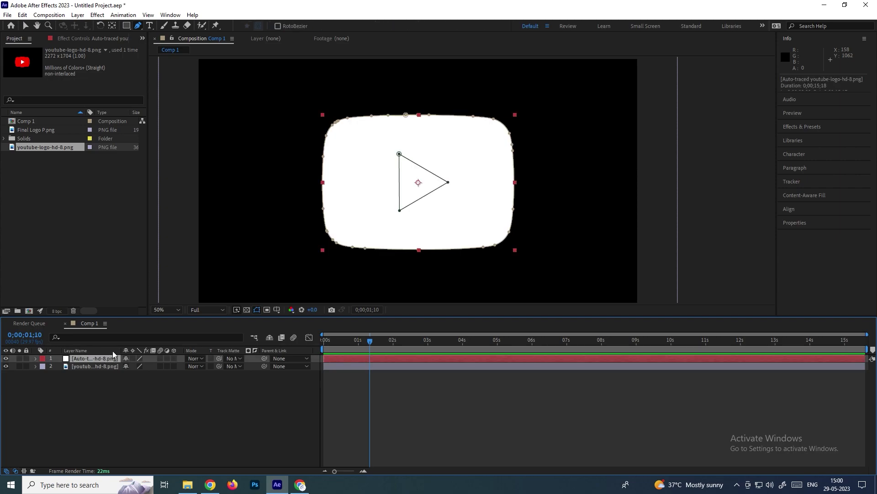
pyautogui.click(97, 15)
pyautogui.moveTo(189, 320)
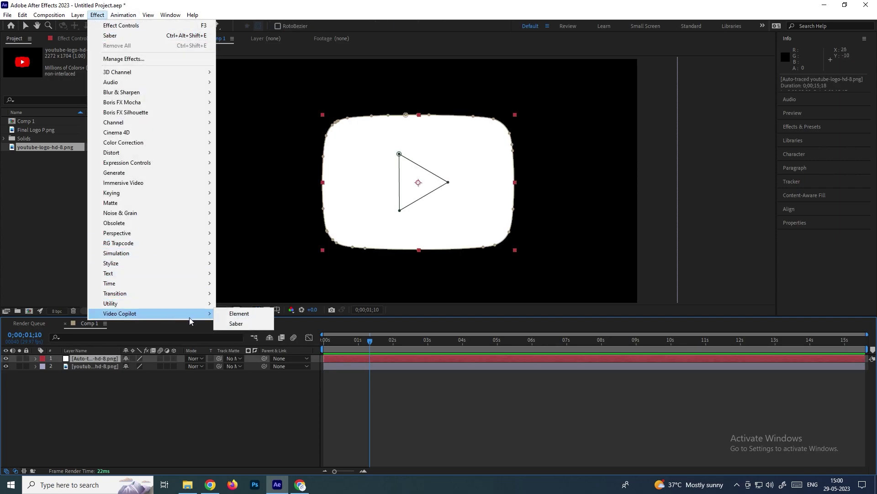
pyautogui.click(236, 323)
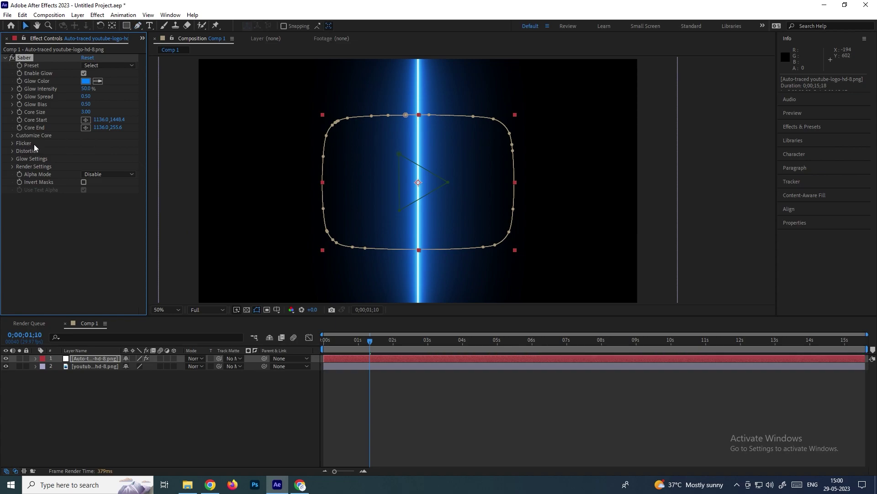
# - Set Saber's Core Type to Layer Masks and check the glowing outline with the layer deselected
pyautogui.click(13, 136)
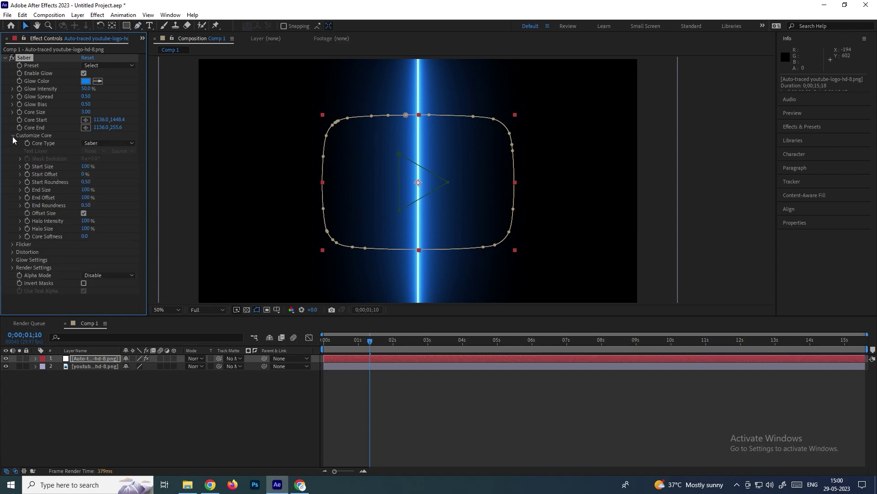
pyautogui.click(119, 143)
pyautogui.click(120, 167)
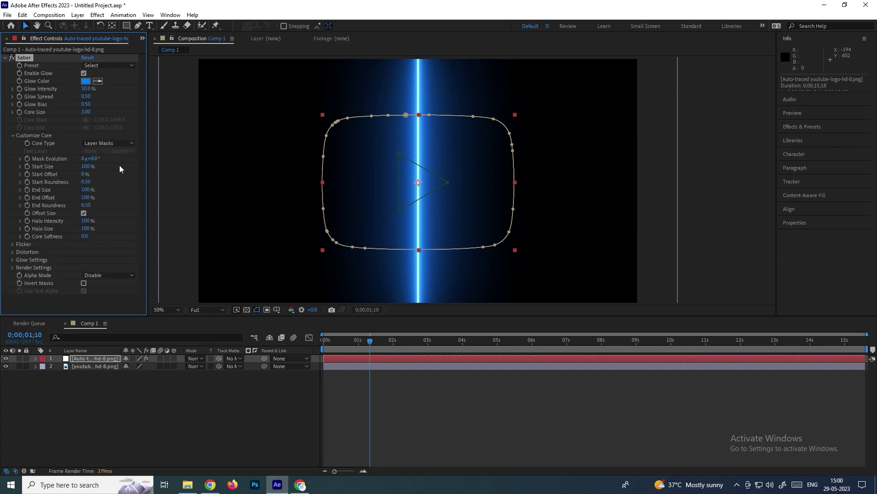
pyautogui.click(218, 402)
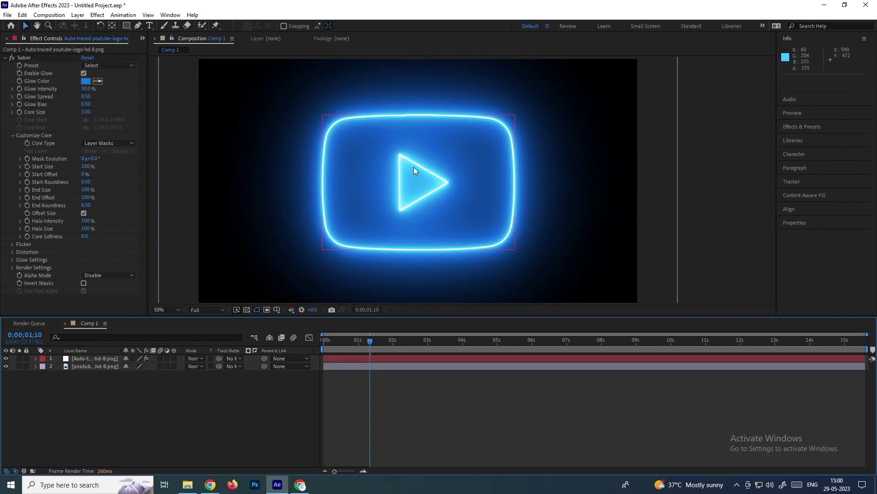
pyautogui.click(98, 361)
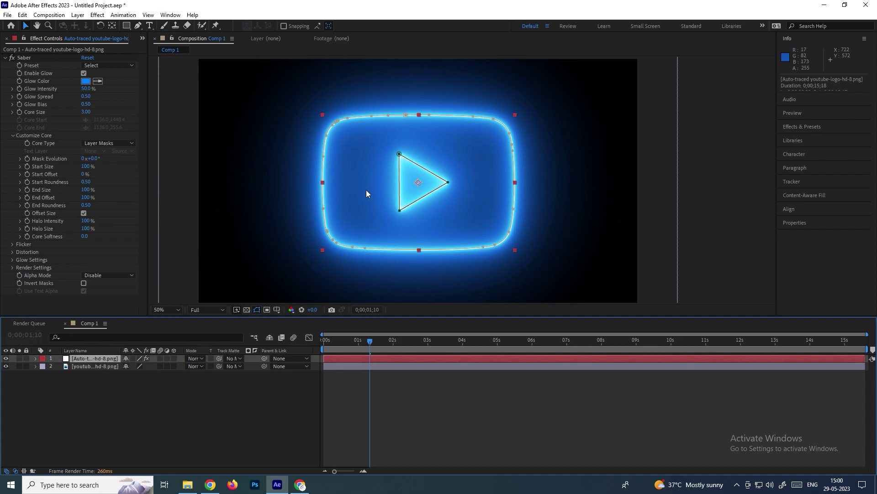
pyautogui.click(589, 217)
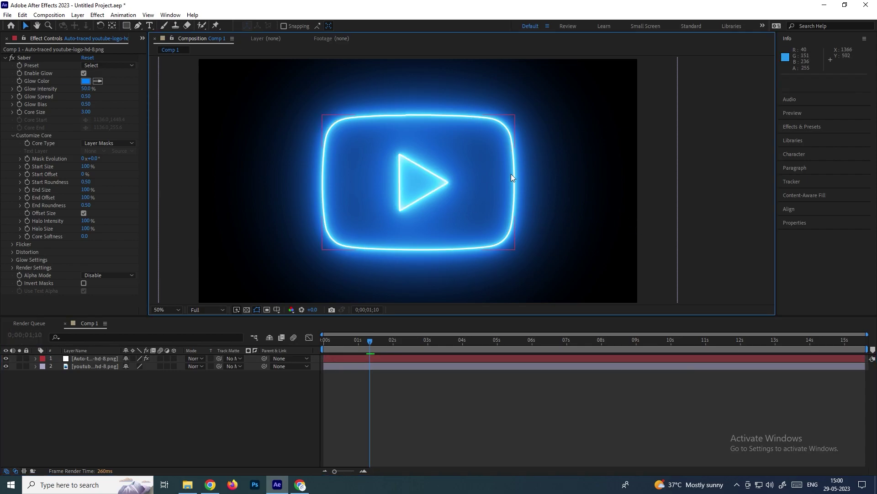
# - Keyframe Saber's End Offset from 0% at 0;00;00;00 to 100% at 0;00;01;00
pyautogui.click(104, 358)
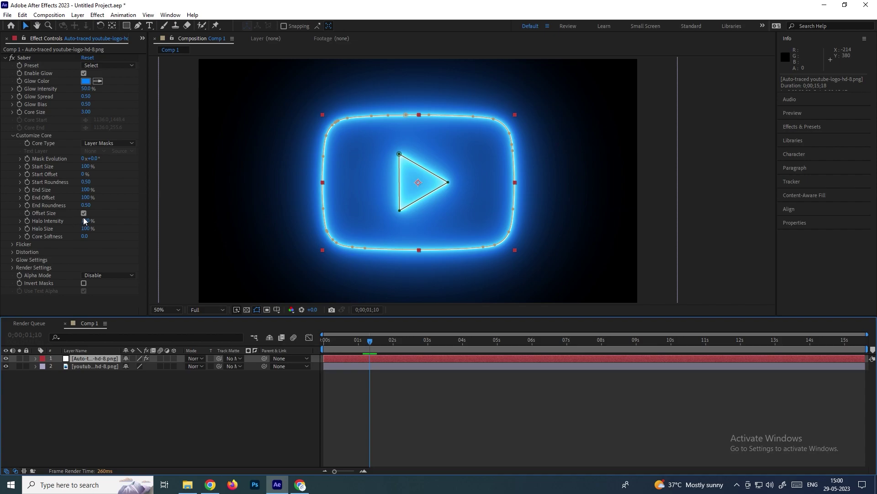
pyautogui.moveTo(87, 198); pyautogui.dragTo(38, 198)
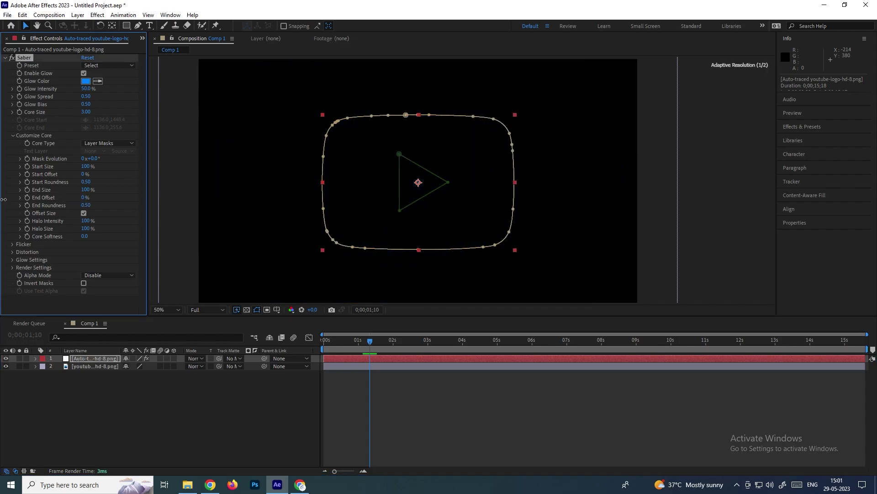
pyautogui.press('Home')
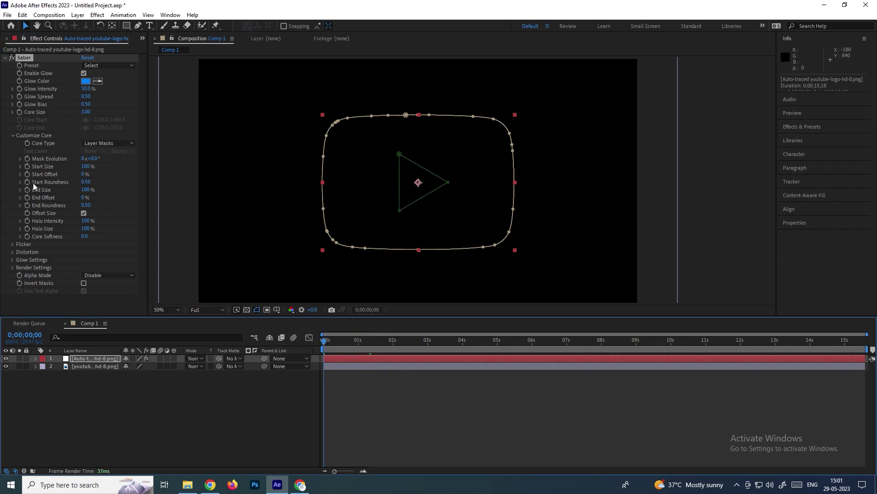
pyautogui.click(28, 192)
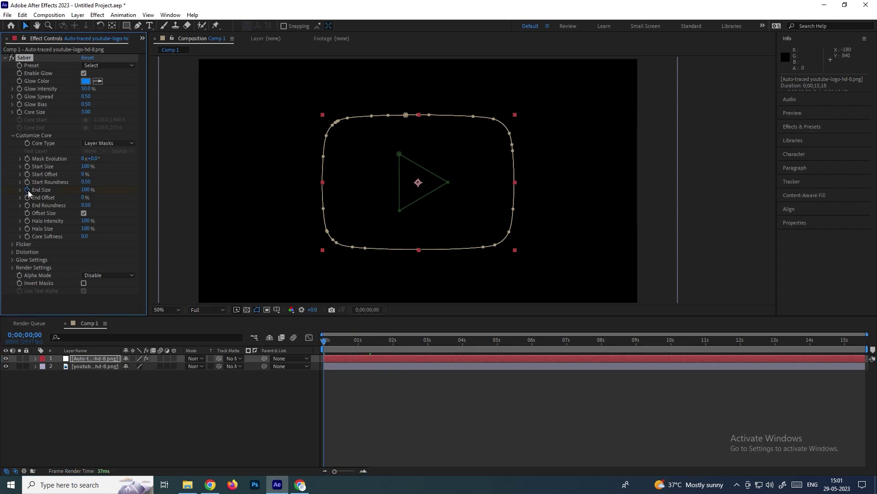
pyautogui.click(27, 197)
pyautogui.moveTo(351, 346); pyautogui.dragTo(359, 349)
pyautogui.moveTo(84, 199); pyautogui.dragTo(178, 202)
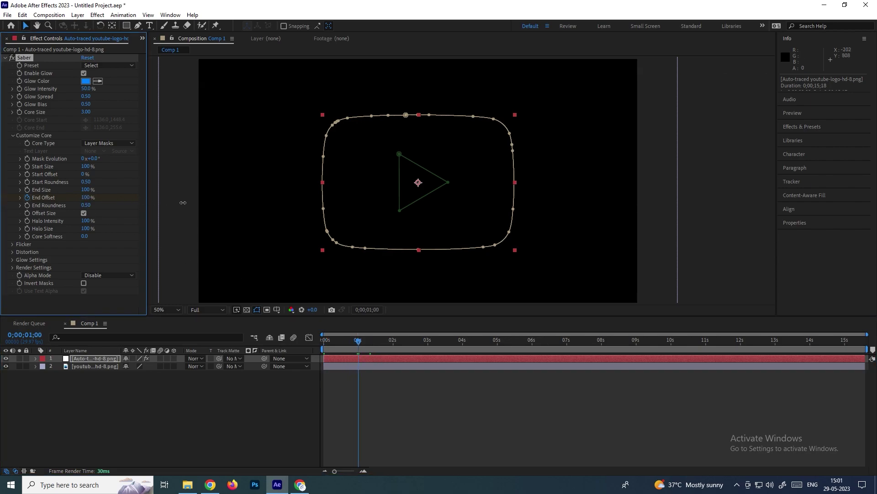
# - Preview the YouTube logo's draw-on animation from the start of the composition
pyautogui.moveTo(359, 345); pyautogui.dragTo(292, 346)
pyautogui.click(726, 229)
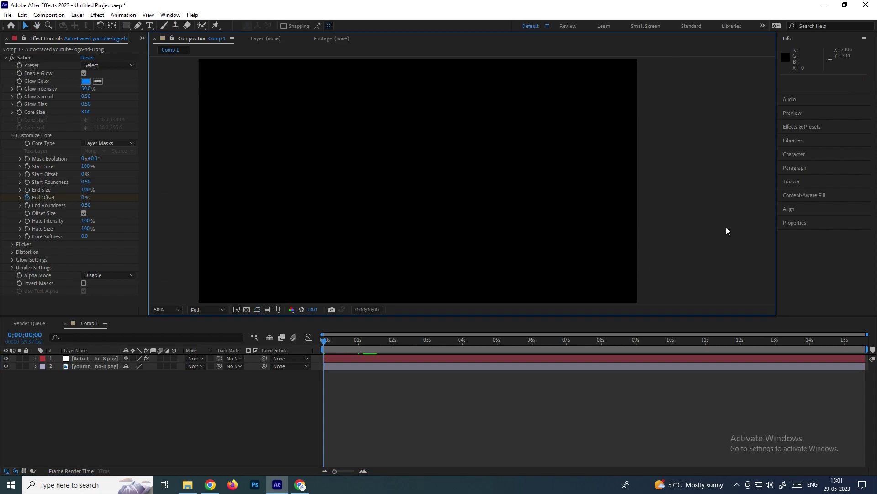
pyautogui.press('space')
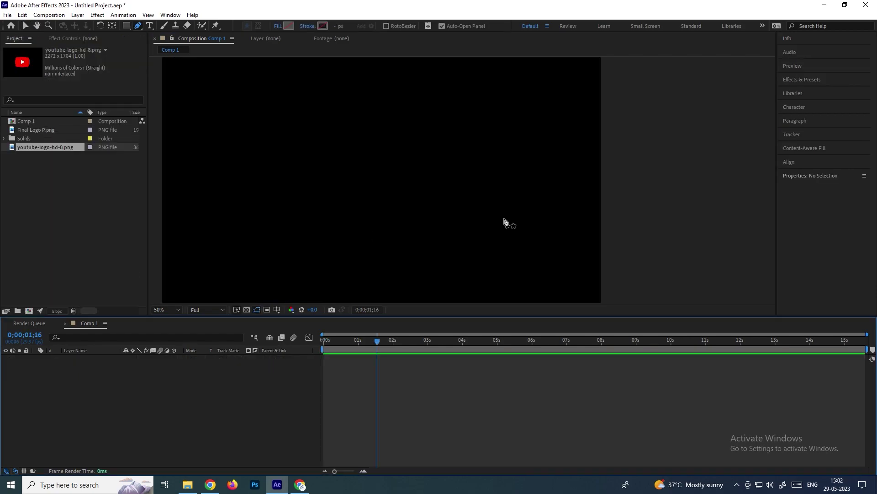
pyautogui.moveTo(477, 208); pyautogui.dragTo(457, 216)
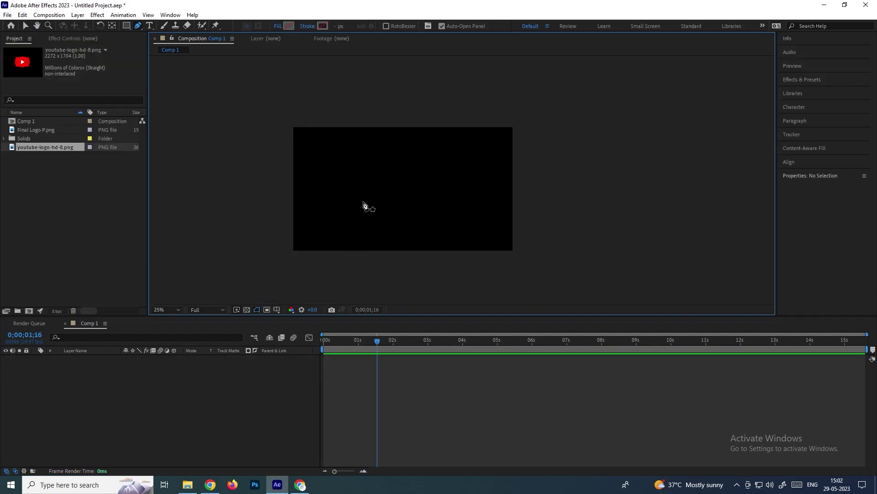
# - Create a new black solid layer in Comp 1 with the default solid settings and select it
pyautogui.click(78, 16)
pyautogui.moveTo(105, 26)
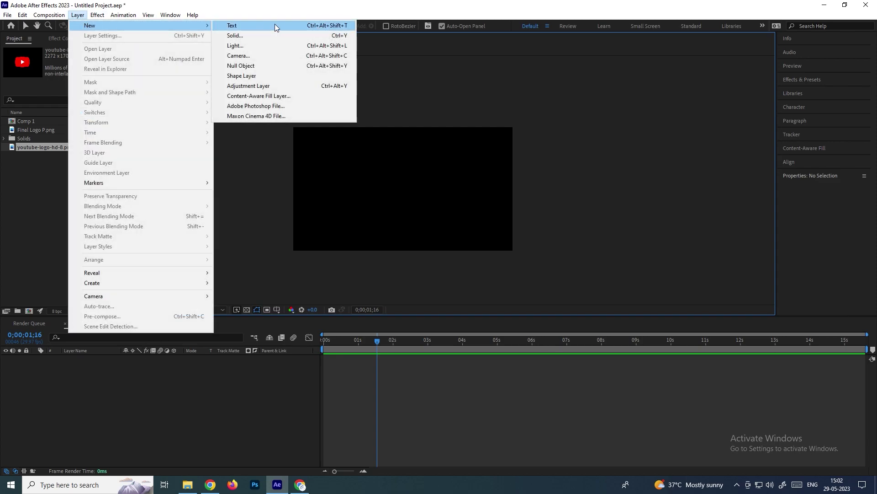
pyautogui.click(250, 35)
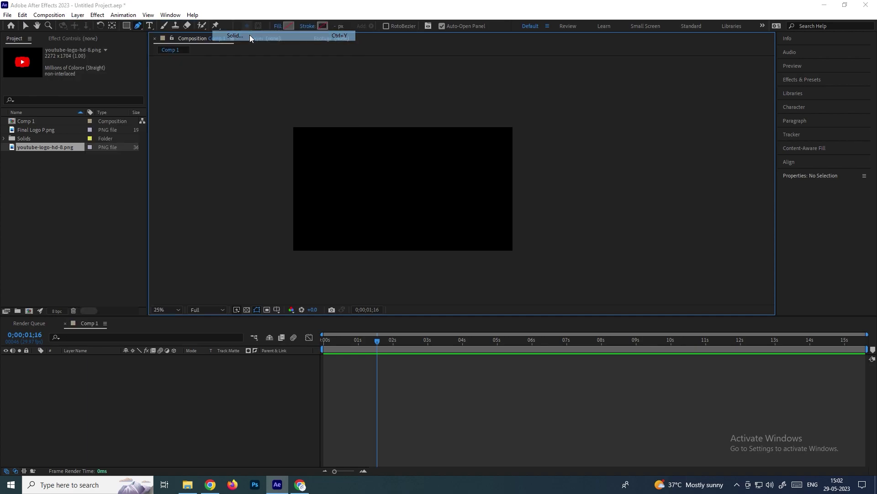
pyautogui.click(451, 298)
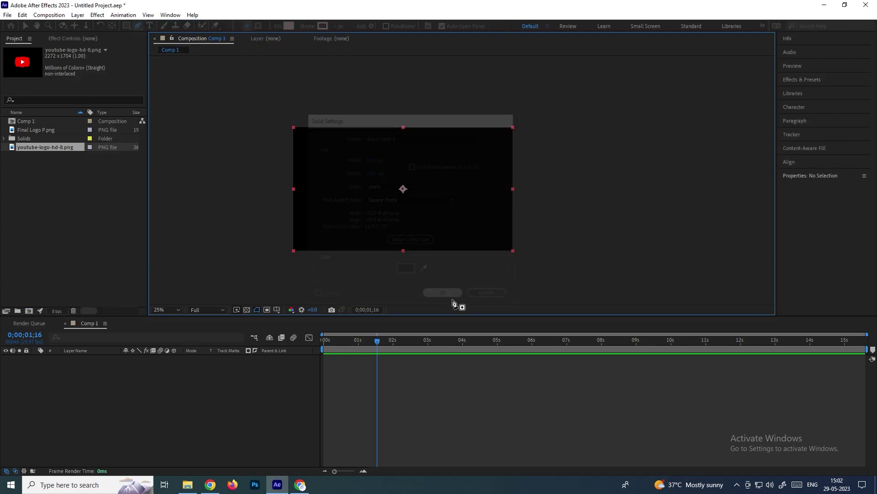
pyautogui.click(108, 386)
pyautogui.click(92, 357)
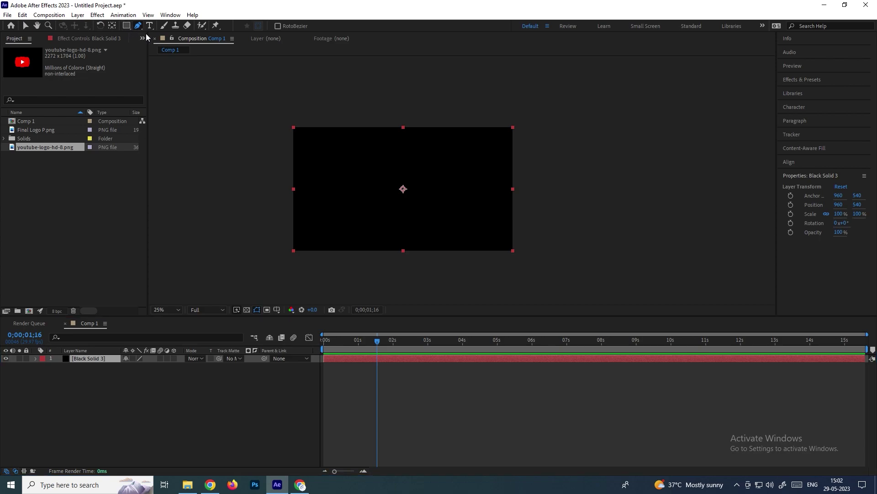
# - Draw a closed, freeform curved mask across most of the black solid with the Pen tool
pyautogui.click(300, 218)
pyautogui.moveTo(332, 189); pyautogui.dragTo(333, 150)
pyautogui.moveTo(389, 153); pyautogui.dragTo(407, 142)
pyautogui.moveTo(459, 160); pyautogui.dragTo(479, 148)
pyautogui.moveTo(480, 195); pyautogui.dragTo(470, 220)
pyautogui.moveTo(432, 198); pyautogui.dragTo(421, 196)
pyautogui.moveTo(367, 229); pyautogui.dragTo(306, 228)
pyautogui.click(300, 218)
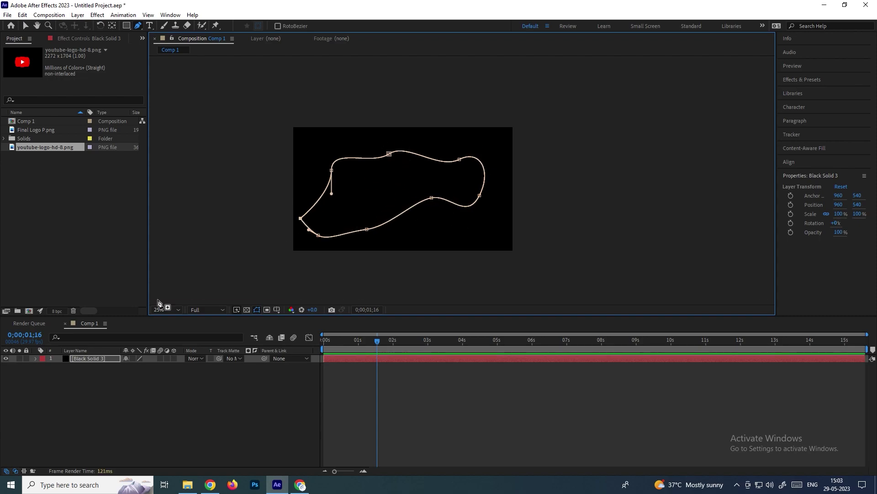
# - Apply the Video Copilot Saber effect to the masked black solid and return to the Selection tool
pyautogui.click(97, 15)
pyautogui.moveTo(166, 317)
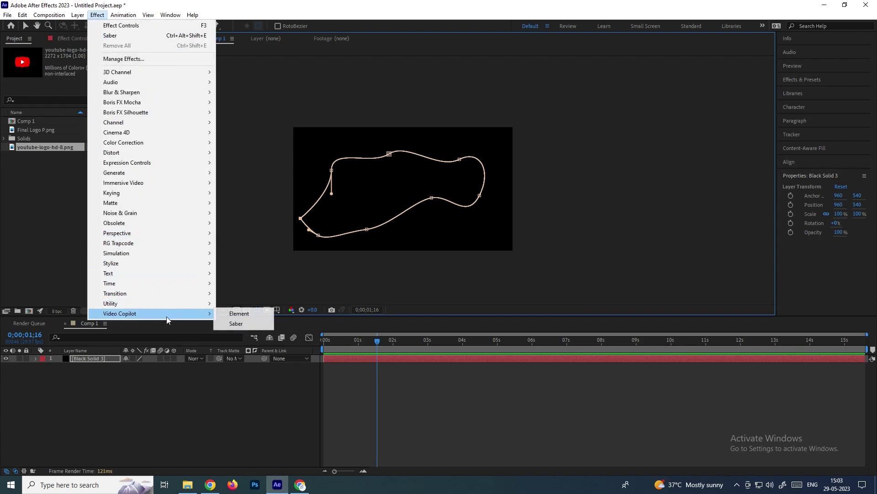
pyautogui.click(249, 325)
pyautogui.press('v')
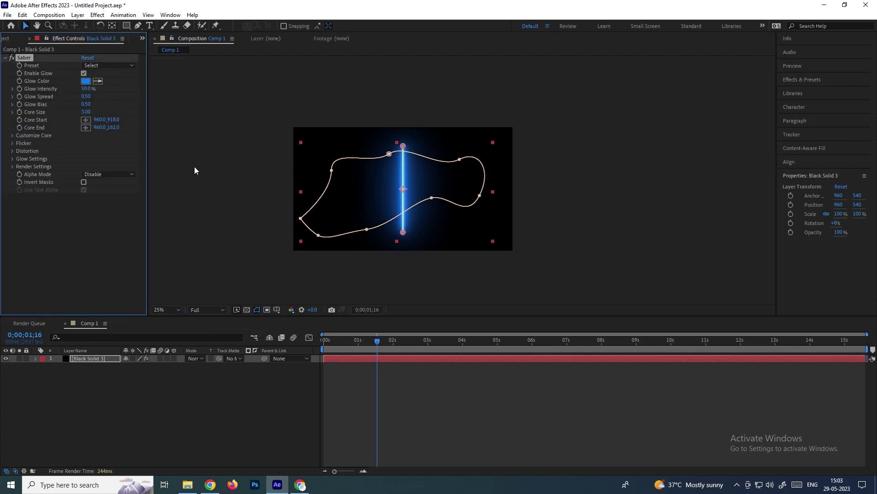
# - Set Saber's Core Type to Layer Masks and inspect the glowing mask outline with the solid deselected
pyautogui.click(12, 136)
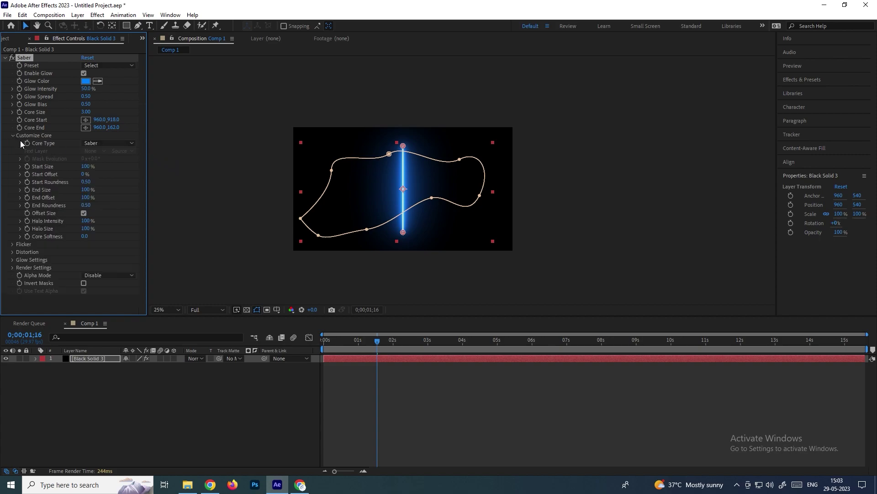
pyautogui.click(105, 144)
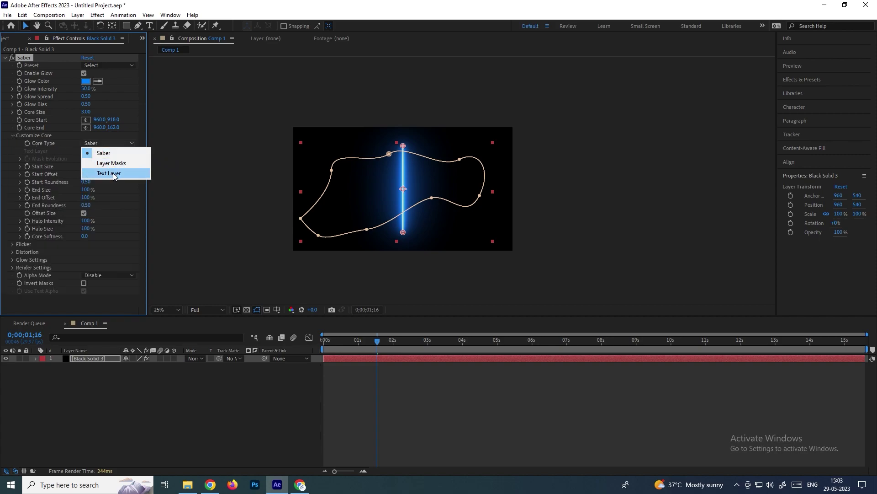
pyautogui.click(113, 164)
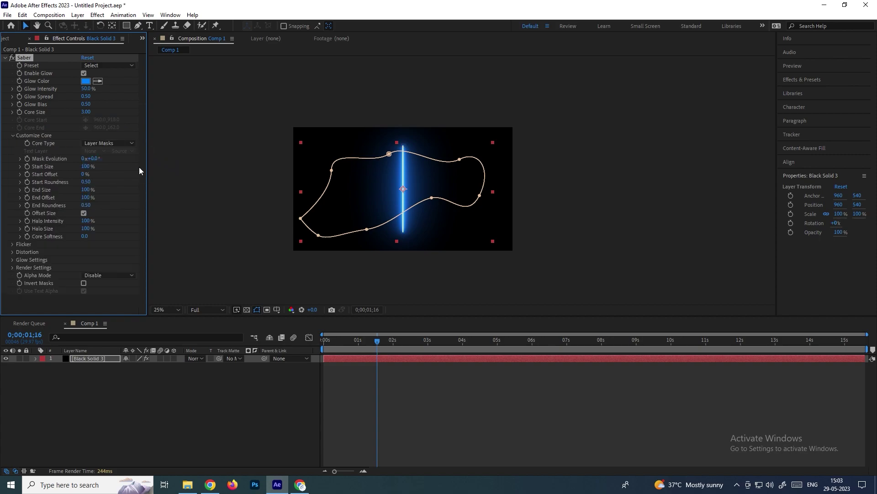
pyautogui.click(574, 184)
pyautogui.scroll(1, 485, 183)
pyautogui.moveTo(472, 170); pyautogui.dragTo(539, 160)
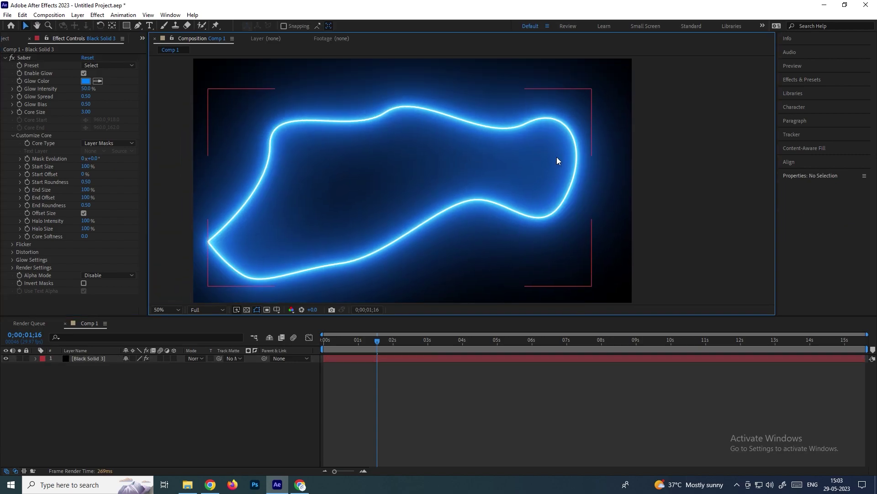
pyautogui.scroll(-1, 566, 158)
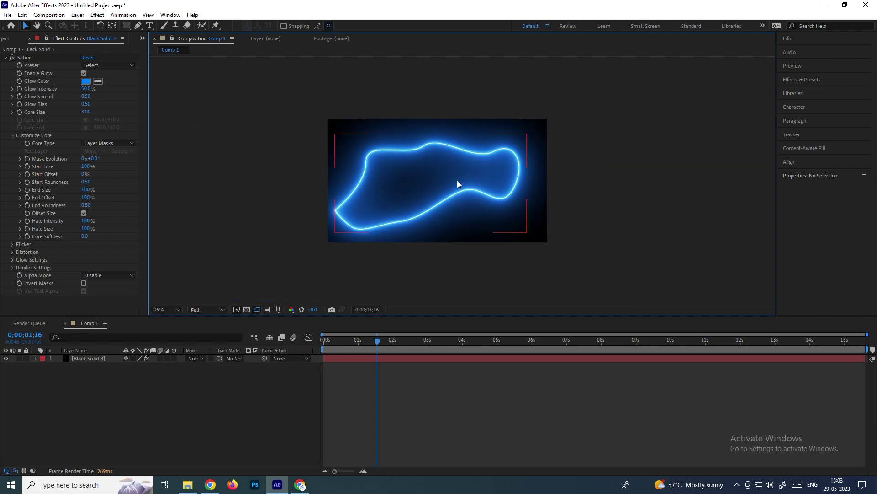
# - Import bg01 into Comp 1 beneath the black solid and scale it to about 198% so it covers the frame
pyautogui.click(13, 39)
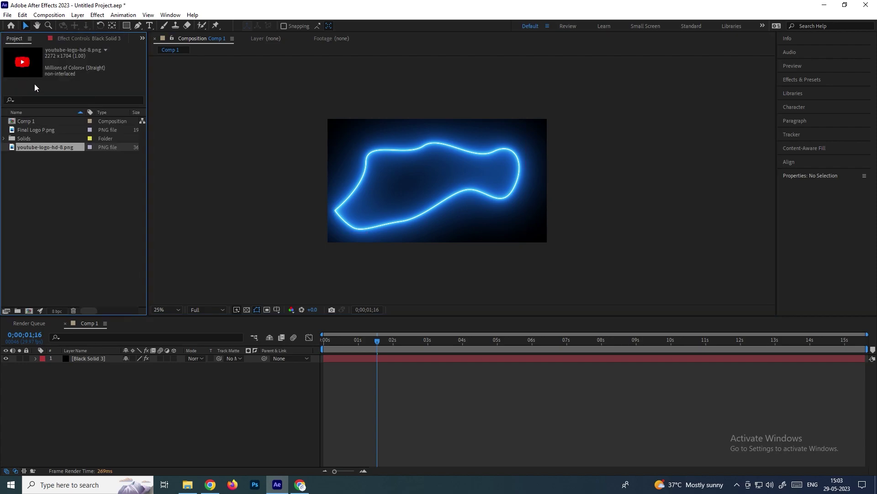
pyautogui.doubleClick(83, 206)
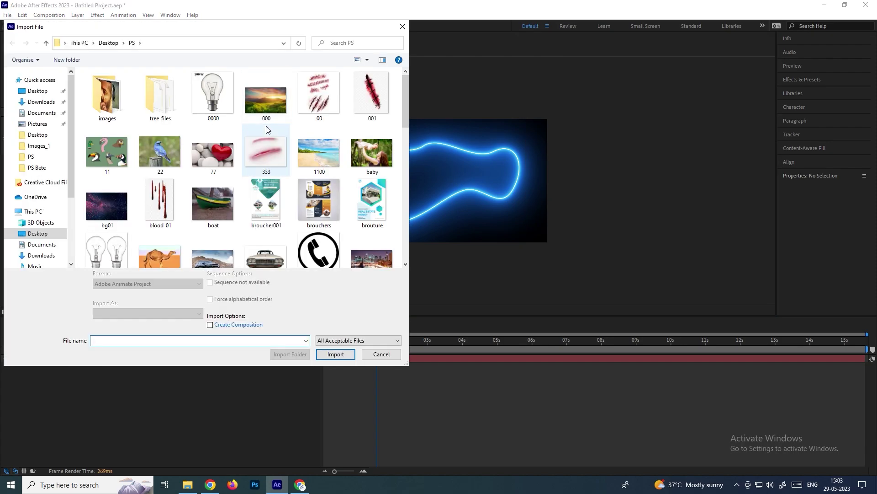
pyautogui.doubleClick(116, 205)
pyautogui.moveTo(34, 122); pyautogui.dragTo(128, 379)
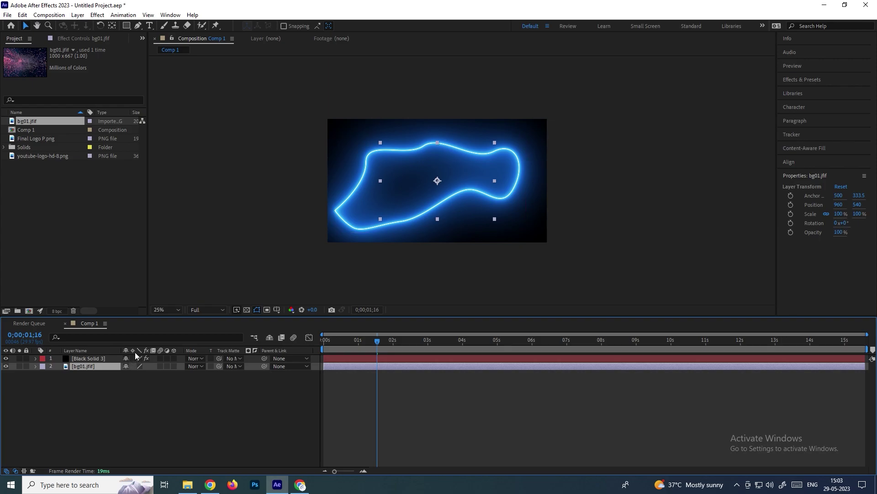
pyautogui.moveTo(495, 219); pyautogui.dragTo(550, 251)
pyautogui.click(641, 236)
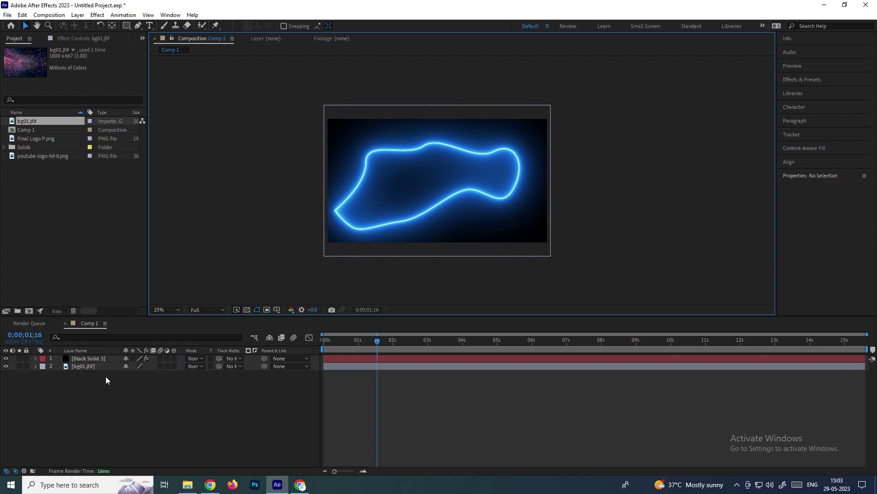
# - Try to shift the bg01.jfif layer and the black solid within the frame, and undo the moves
pyautogui.click(97, 359)
pyautogui.moveTo(528, 216); pyautogui.dragTo(475, 243)
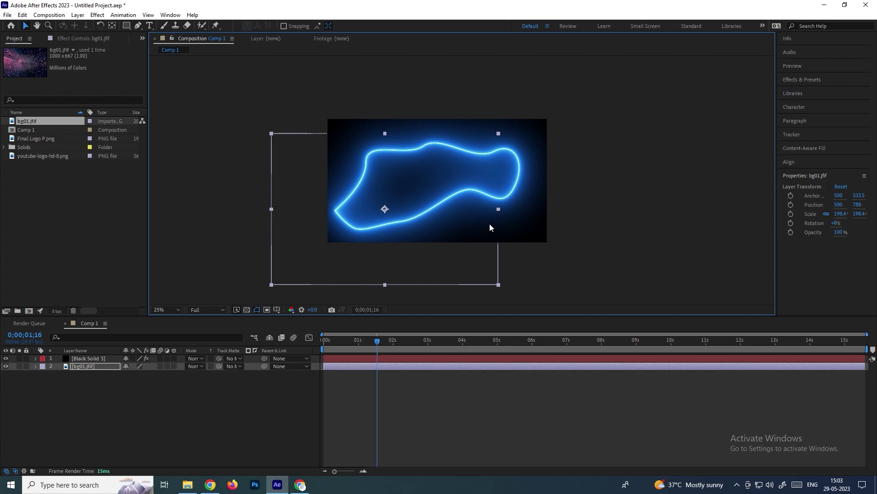
pyautogui.click(85, 358)
pyautogui.moveTo(422, 241); pyautogui.dragTo(388, 268)
pyautogui.hotkey('ctrl', 'z')
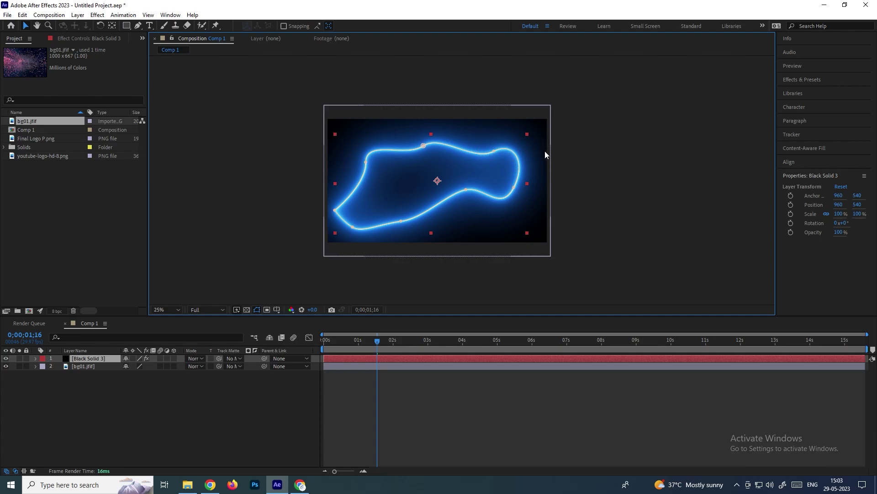
# - Set Composite Settings to Transparent in Saber's Render Settings on the black solid and inspect the glow over the background
pyautogui.click(70, 42)
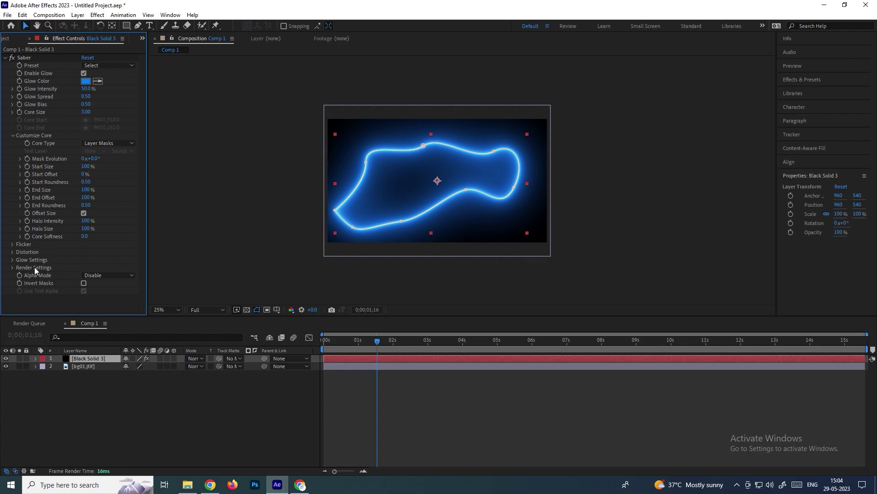
pyautogui.click(13, 267)
pyautogui.scroll(-2, 40, 267)
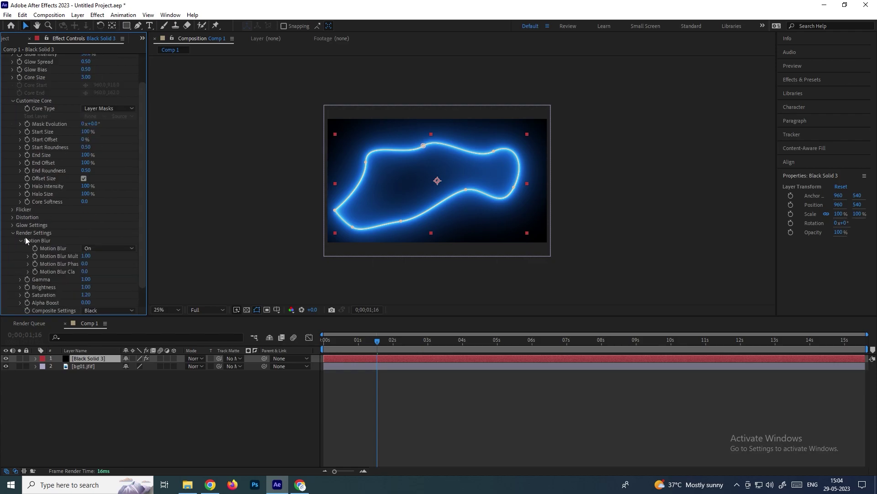
pyautogui.scroll(-1, 46, 240)
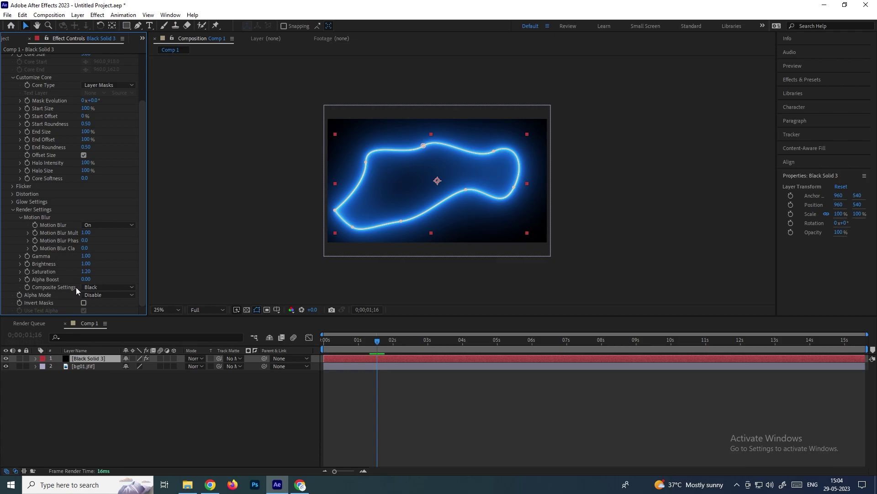
pyautogui.click(106, 289)
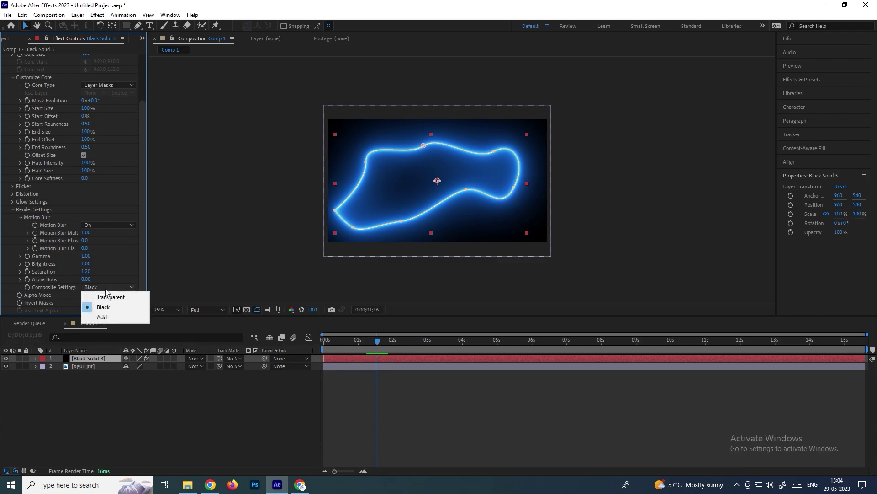
pyautogui.click(114, 298)
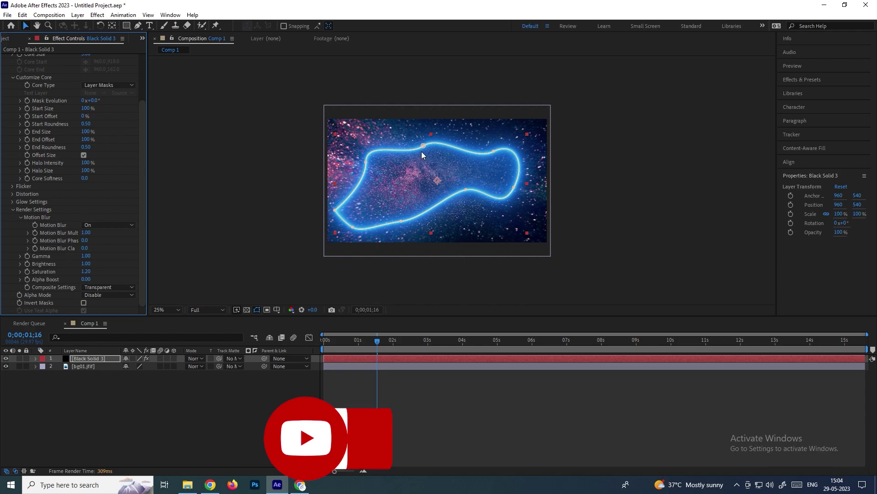
pyautogui.scroll(1, 411, 192)
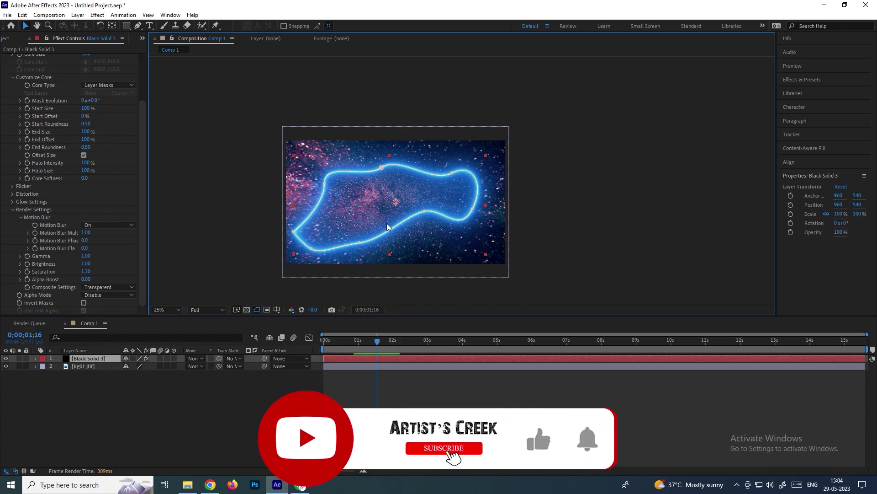
pyautogui.scroll(1, 387, 223)
pyautogui.scroll(-2, 387, 223)
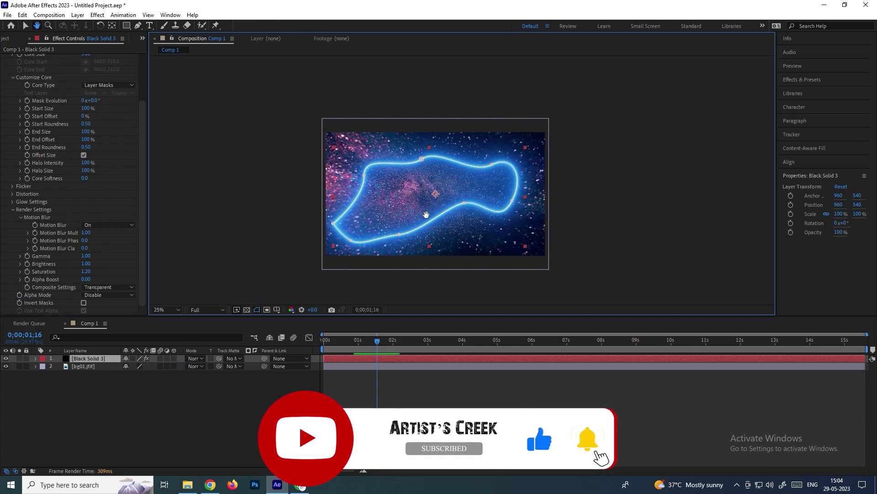